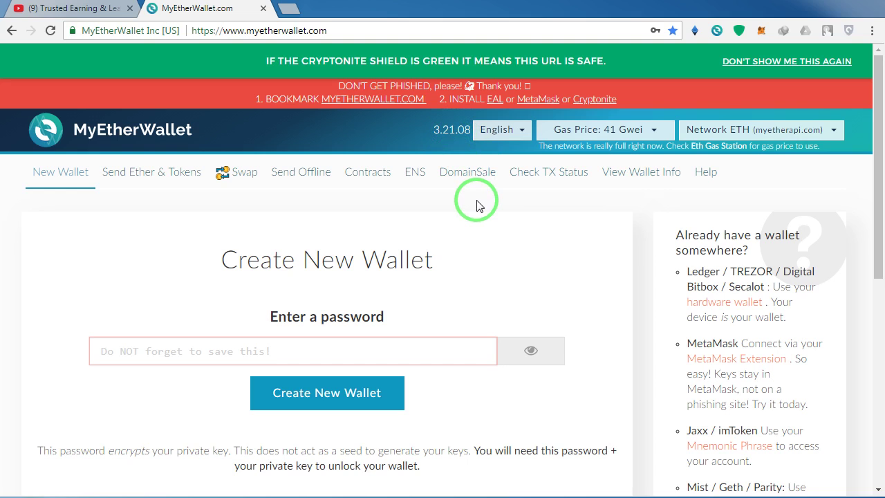
- Look over the Trusted Earning & Learning channel page on YouTube, and return to the MyEtherWallet page
click(102, 11)
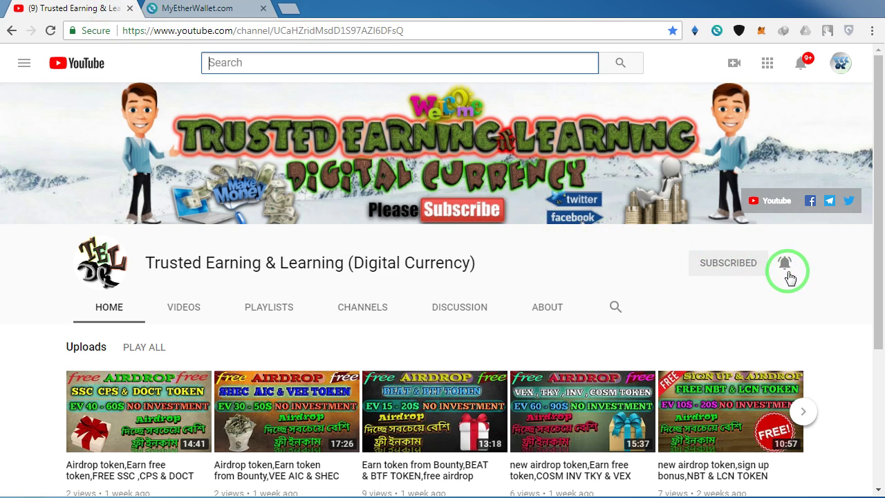
scroll(545, 280, down, 1)
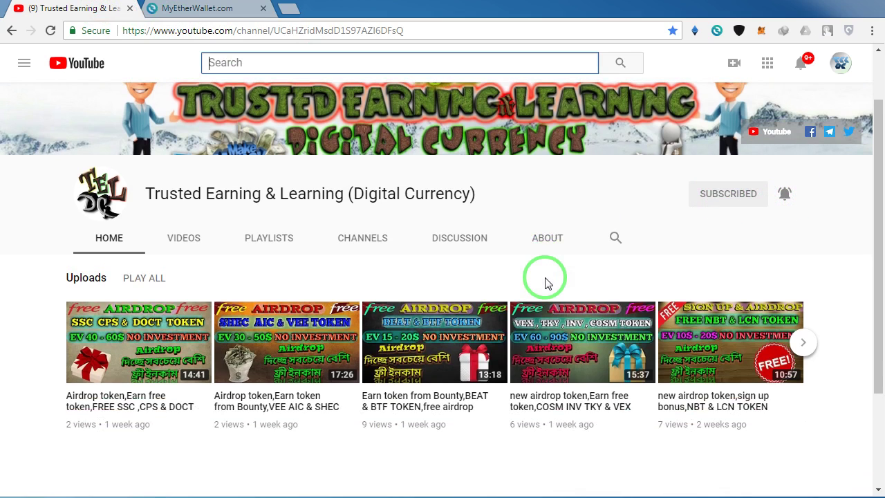
scroll(545, 280, up, 1)
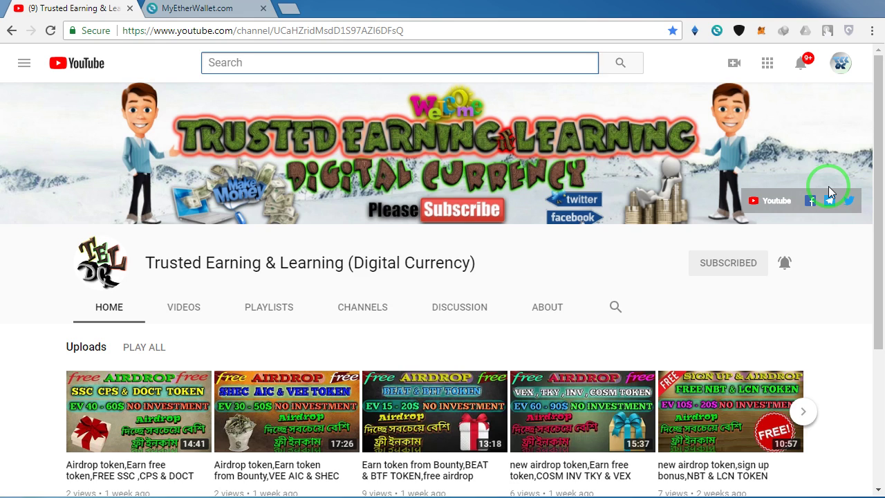
click(223, 9)
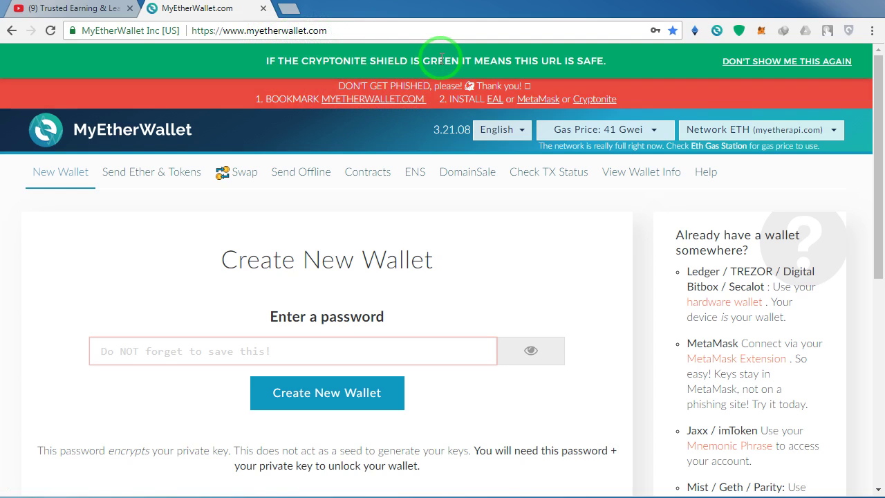
- Open an extra blank browser page and return to the MyEtherWallet page
click(296, 13)
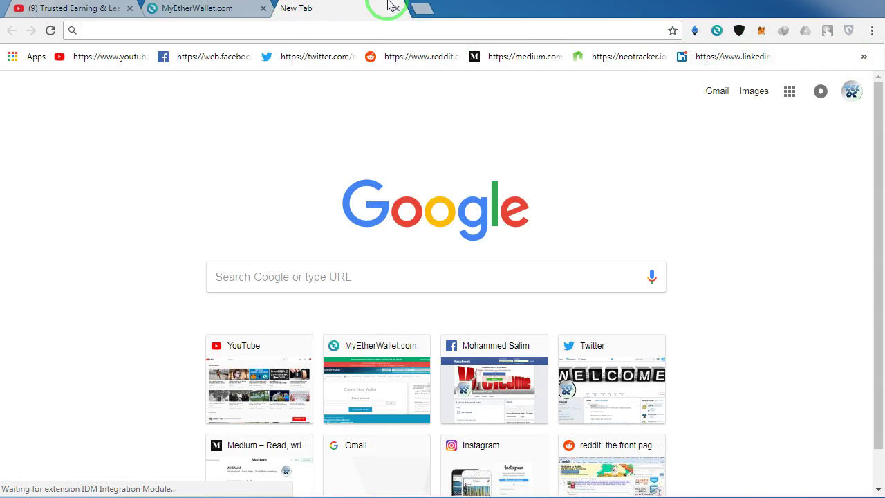
click(228, 10)
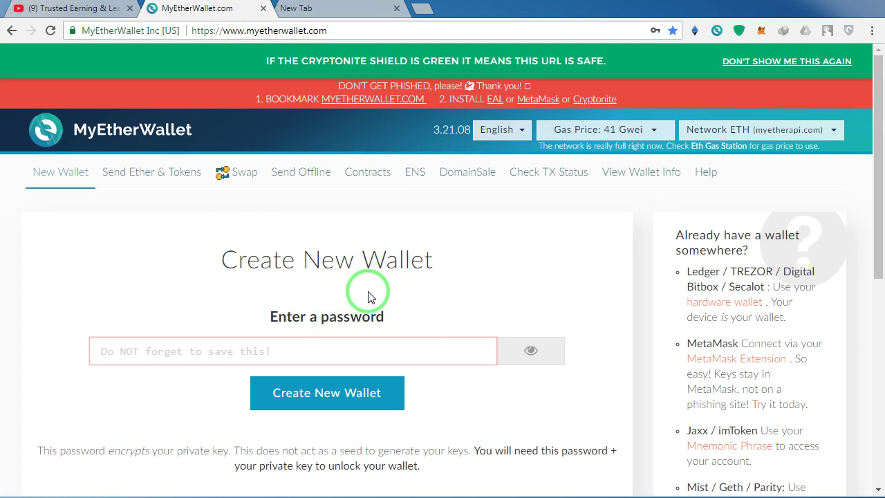
- Switch to the Notepad document New Text Document (4) and copy the prepared wallet password
scroll(372, 294, down, 2)
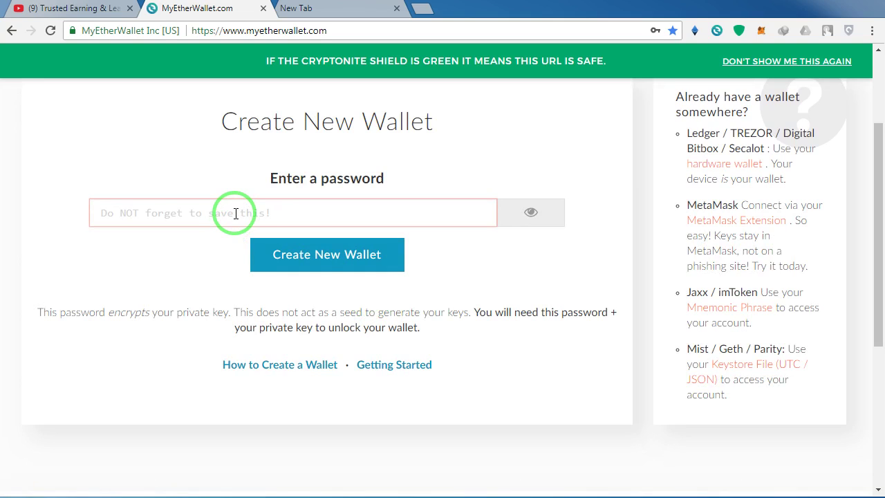
click(344, 494)
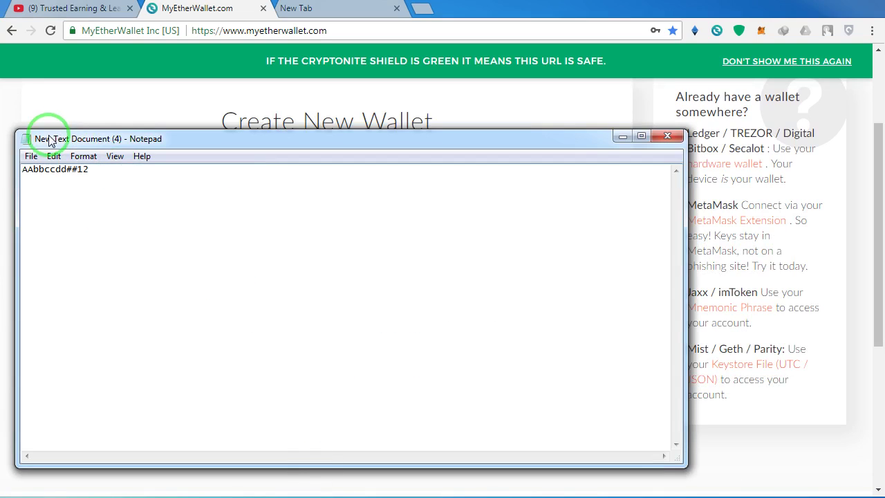
double_click(34, 173)
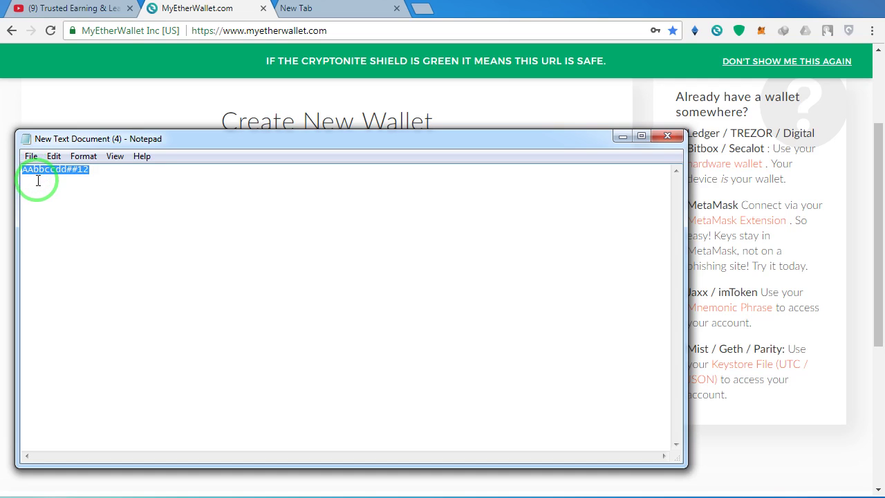
click(52, 173)
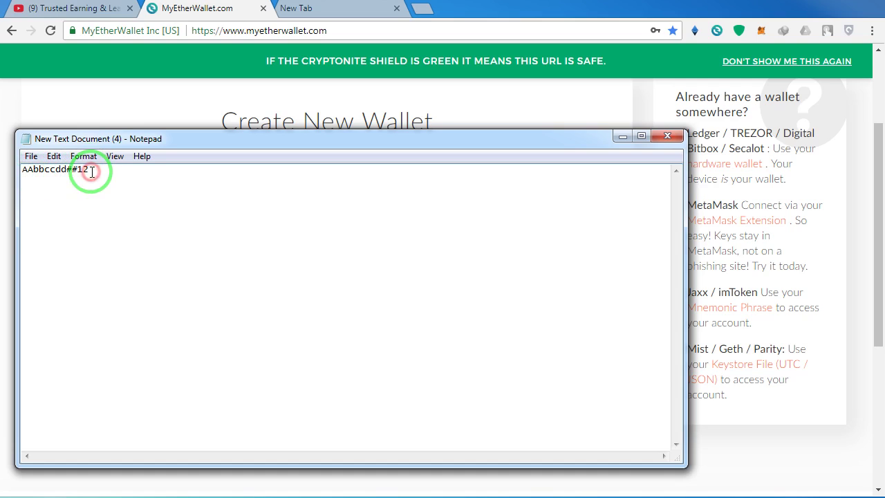
click(65, 171)
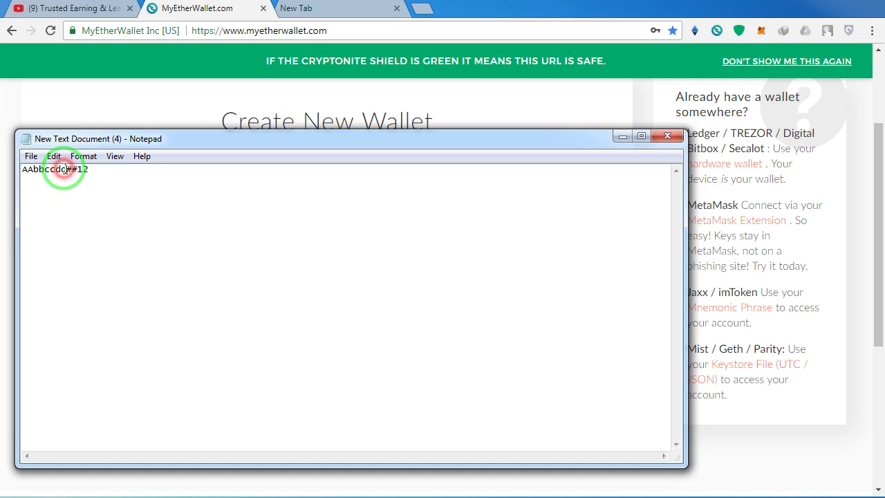
click(66, 171)
double_click(66, 170)
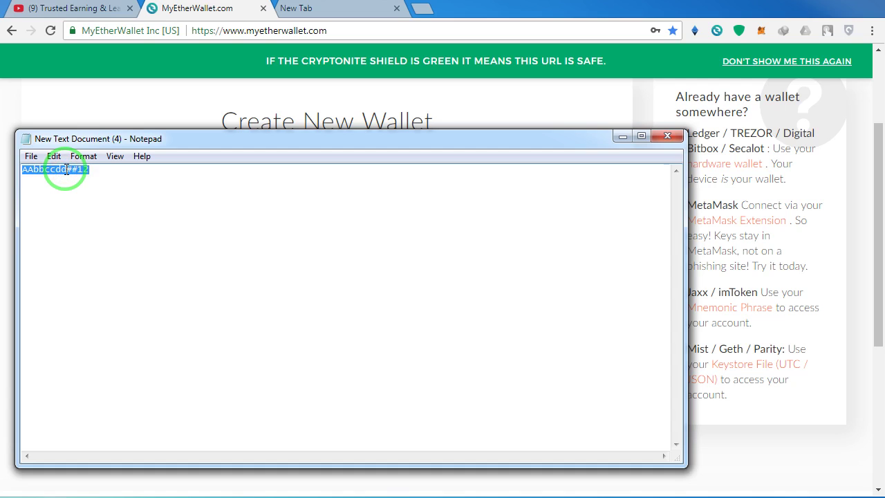
right_click(65, 171)
click(106, 212)
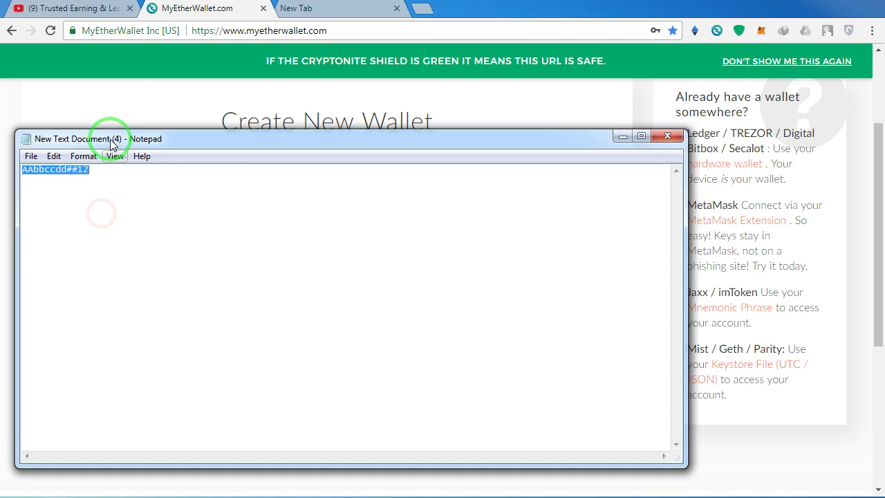
- Paste the copied wallet password into the MyEtherWallet password field and create the new wallet
click(129, 99)
right_click(191, 222)
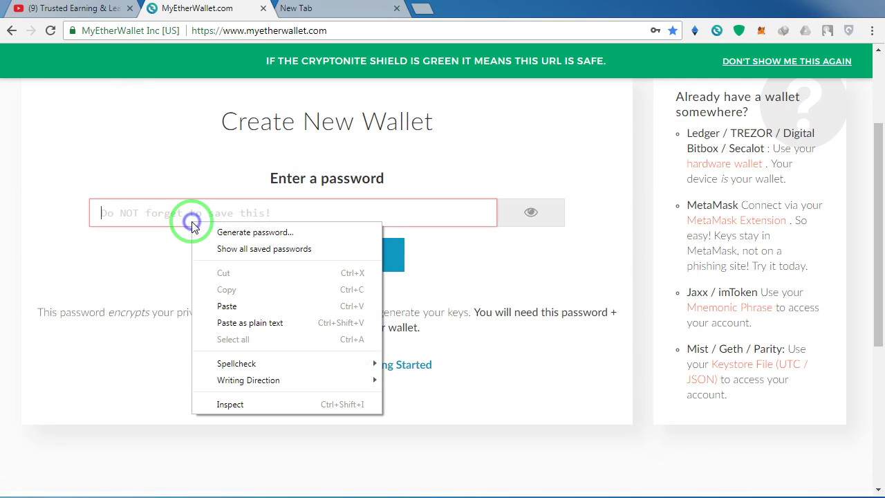
click(225, 305)
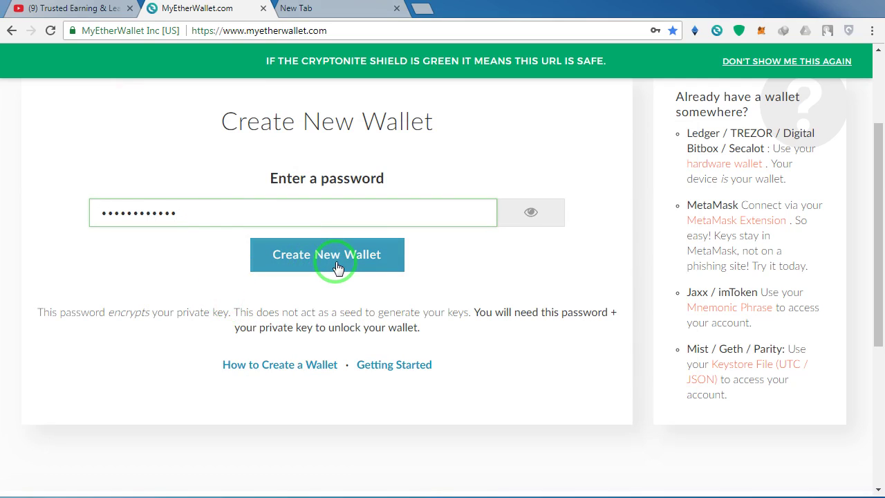
click(337, 266)
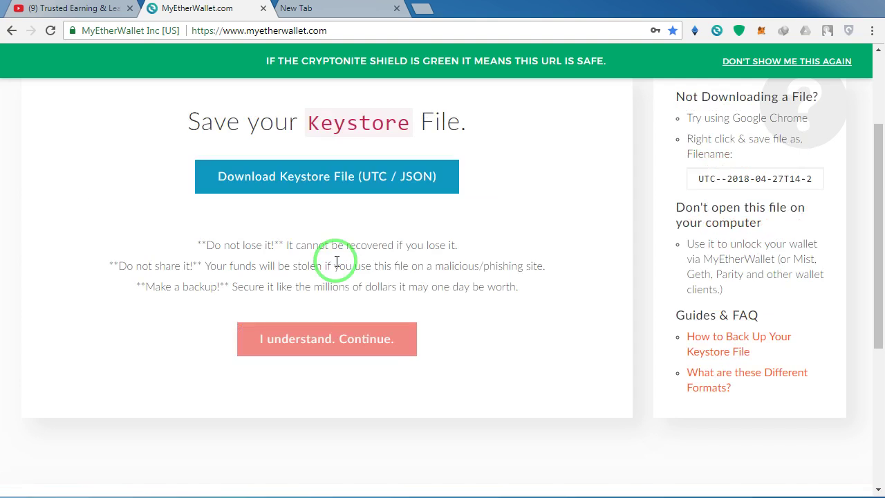
- Download the new wallet's Keystore File (UTC / JSON), and acknowledge the safety warnings to continue
scroll(337, 262, up, 1)
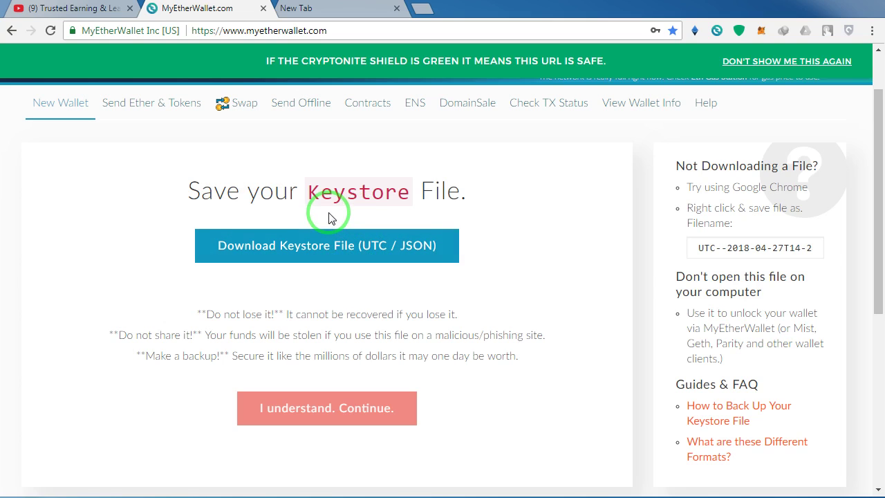
click(337, 251)
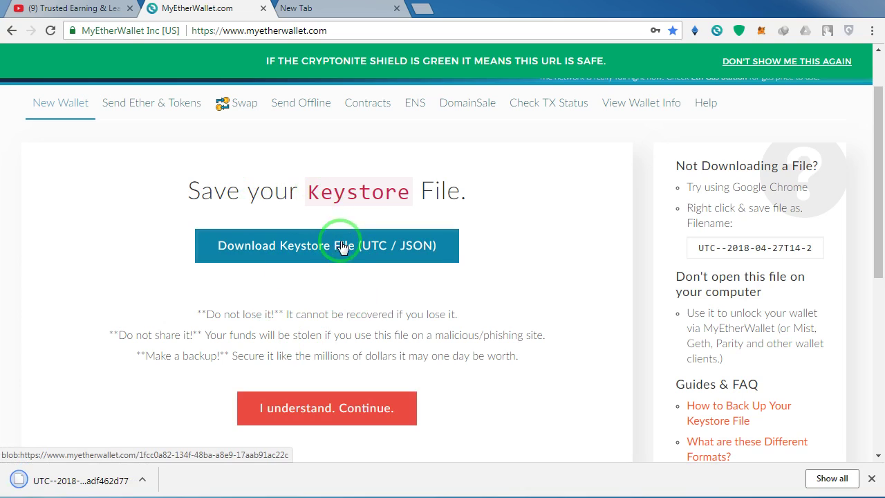
scroll(271, 312, down, 1)
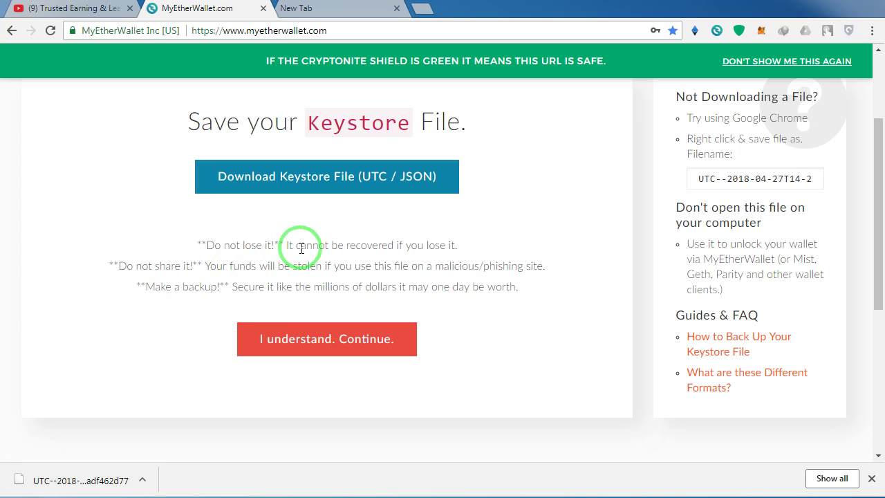
click(329, 347)
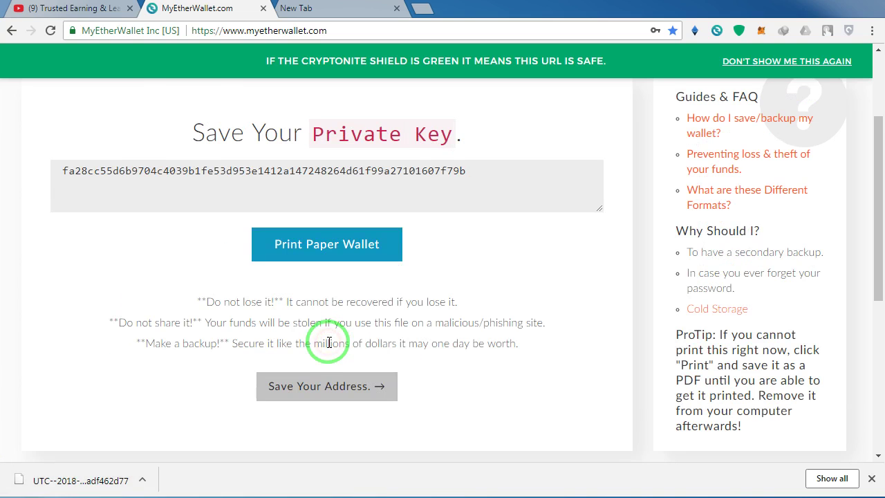
- Copy the wallet's private key and paste it below the password in the Notepad document, then return to MyEtherWallet
scroll(260, 217, up, 2)
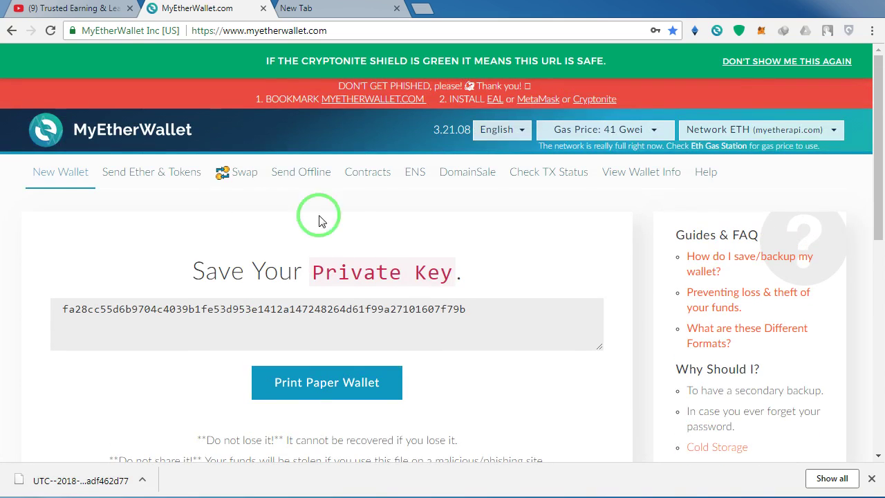
triple_click(291, 315)
right_click(291, 316)
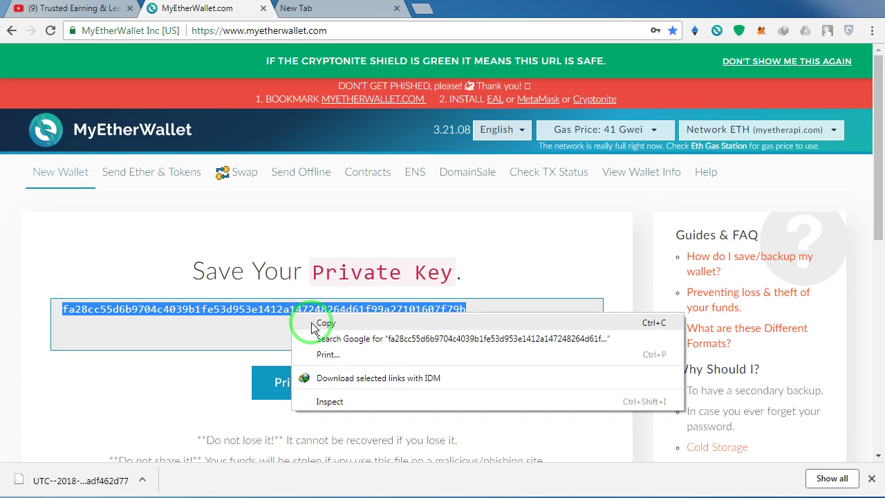
click(307, 323)
key(alt+Tab)
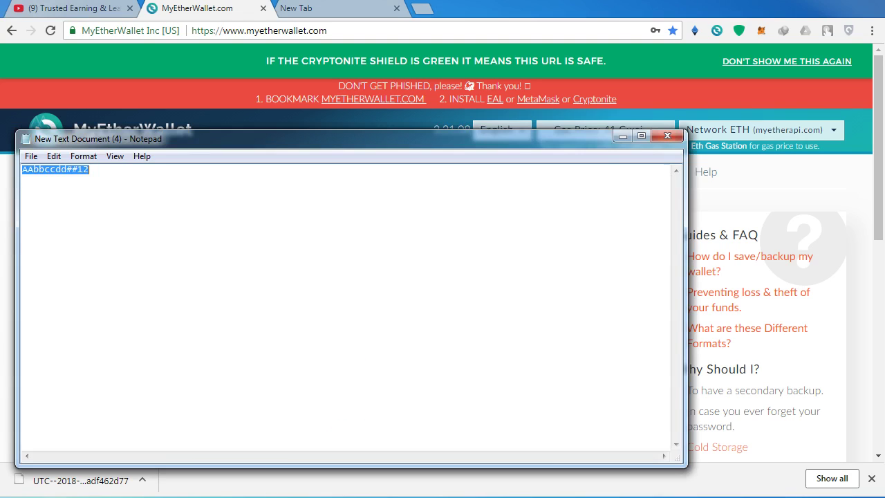
click(55, 204)
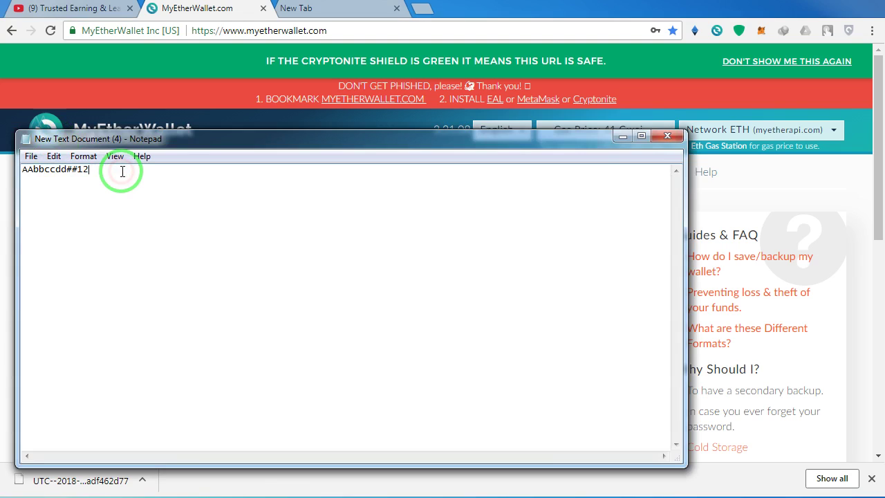
right_click(52, 195)
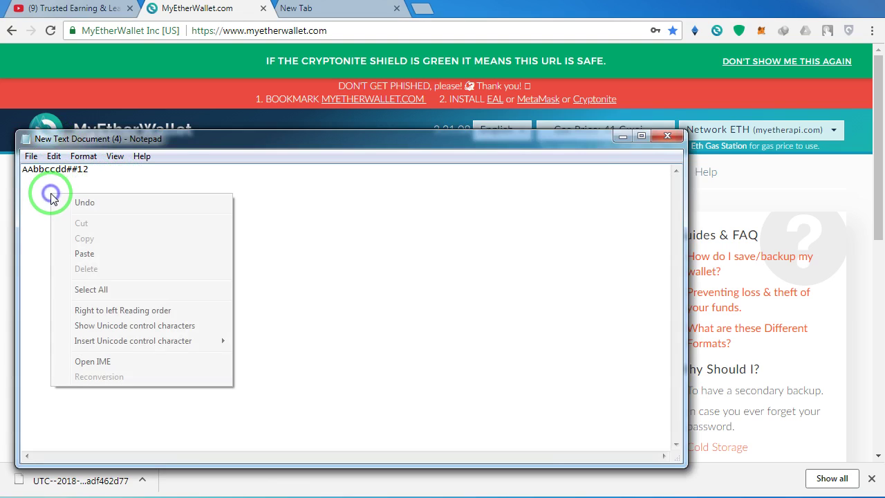
click(89, 254)
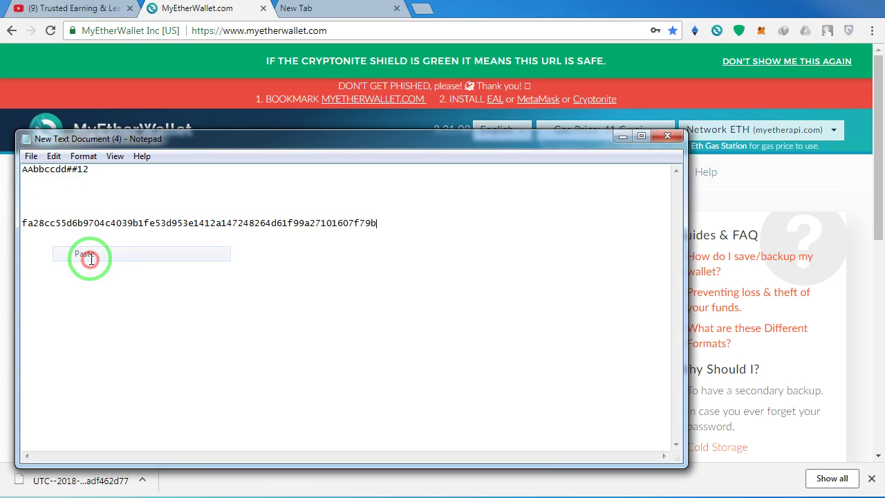
click(617, 140)
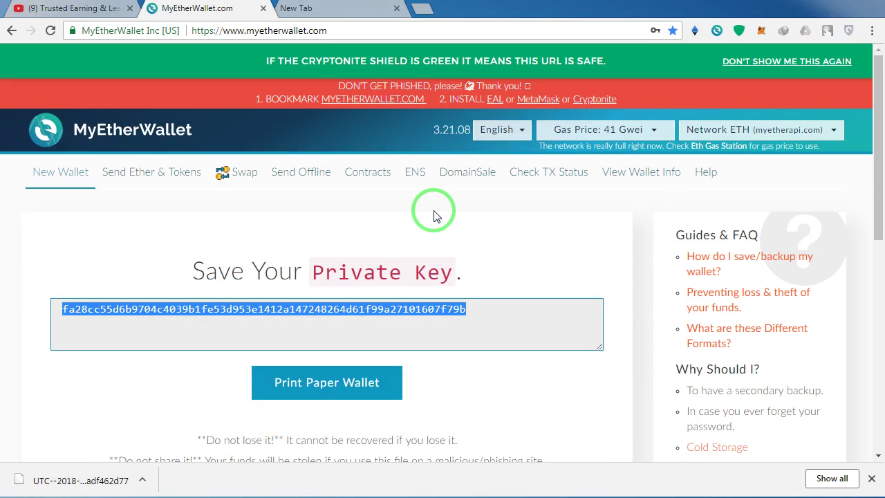
- Continue from the private key page to saving the wallet address
scroll(435, 216, down, 2)
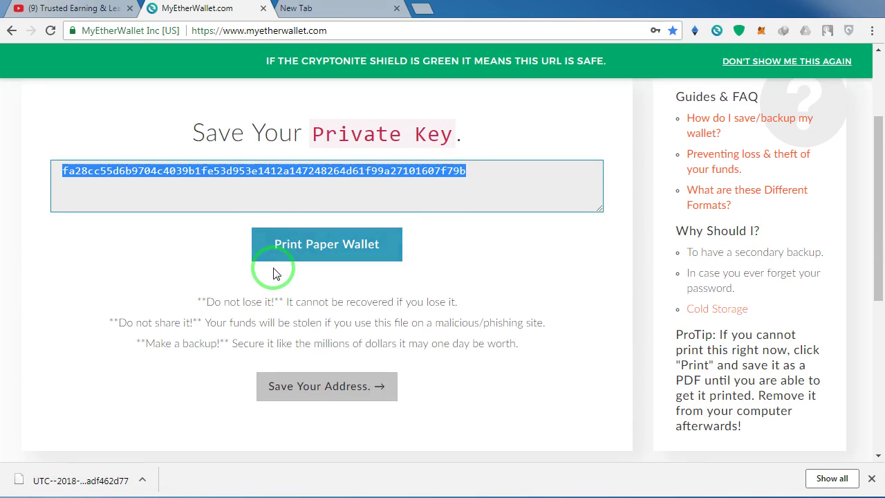
click(201, 255)
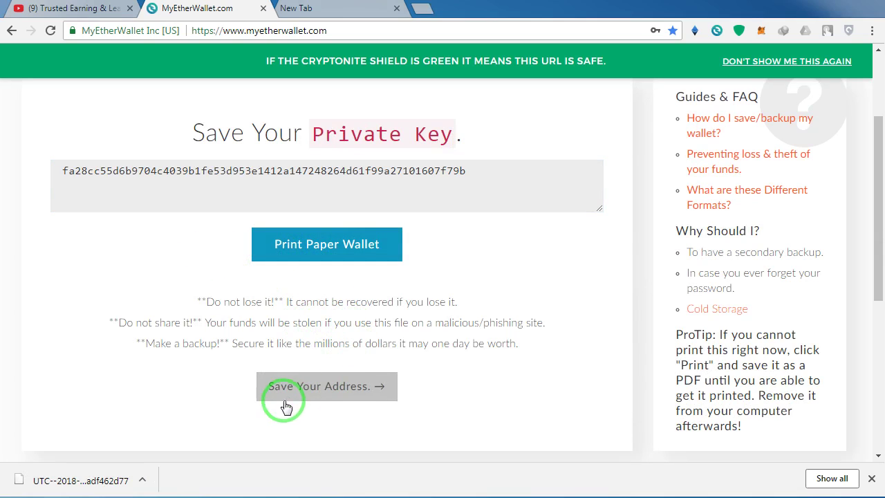
click(372, 401)
- Choose Private Key as the wallet access method and paste the wallet's private key into its field
scroll(351, 360, down, 1)
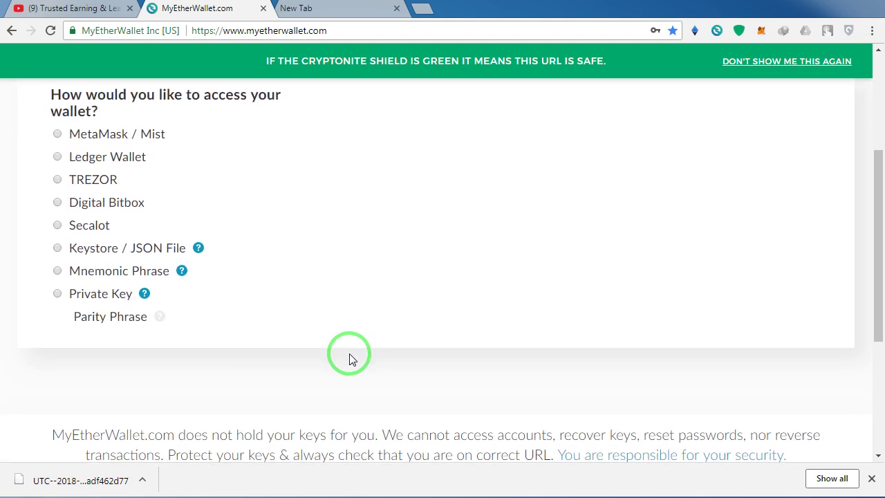
scroll(349, 308, up, 3)
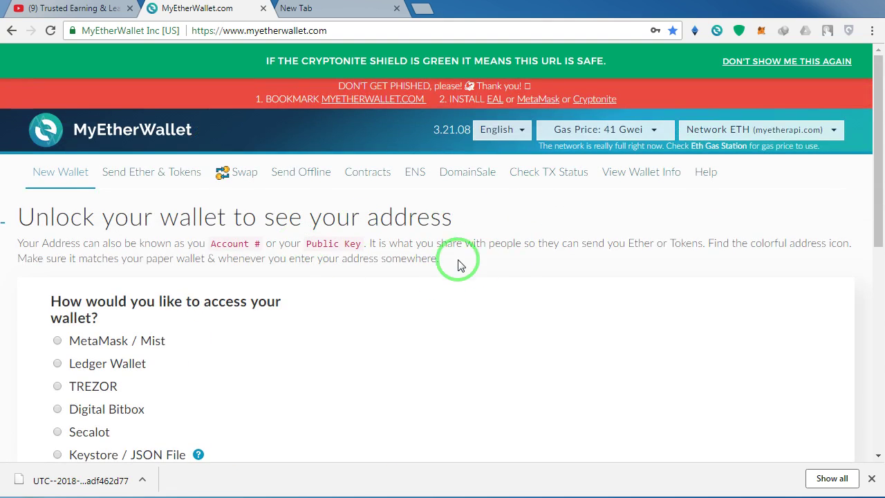
scroll(417, 262, down, 2)
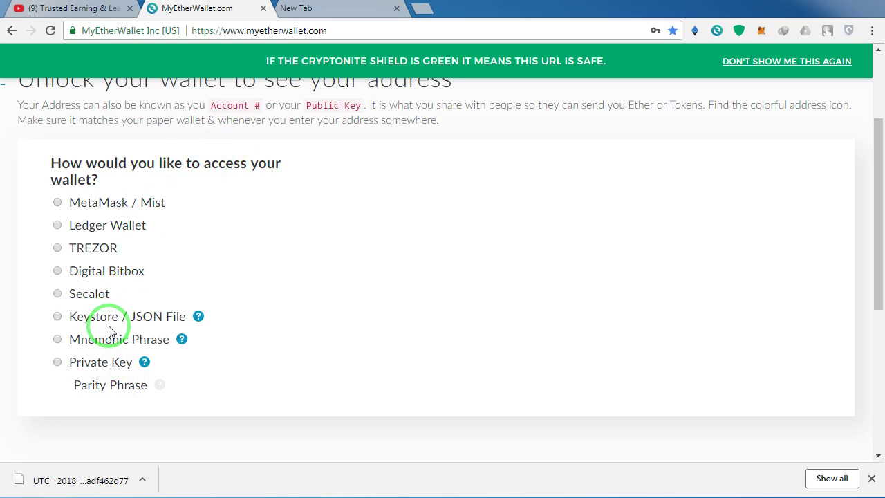
click(58, 320)
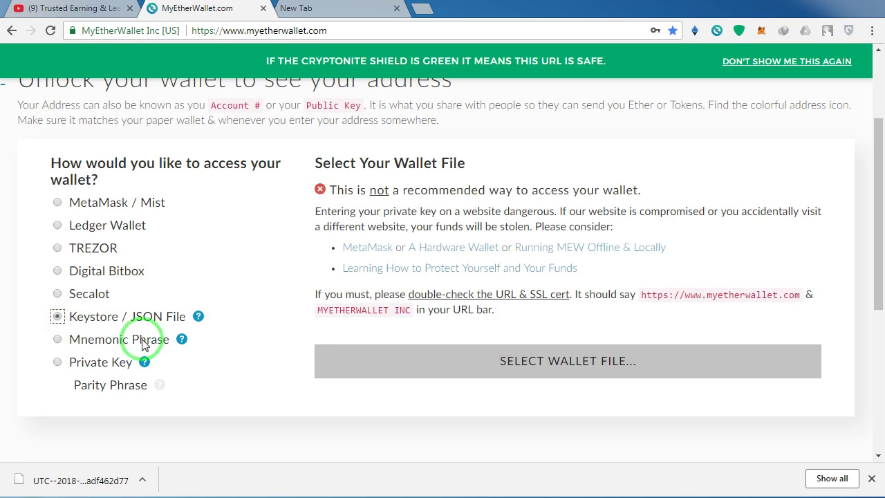
click(68, 368)
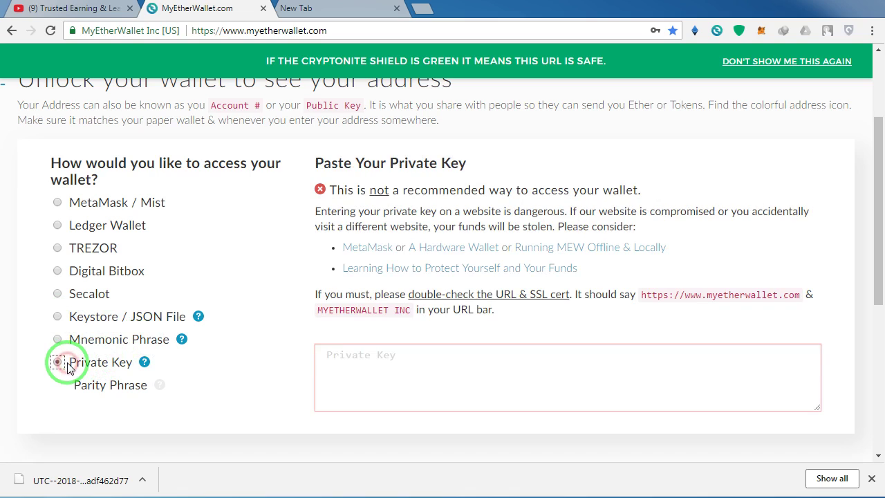
right_click(361, 368)
click(408, 450)
scroll(421, 365, down, 1)
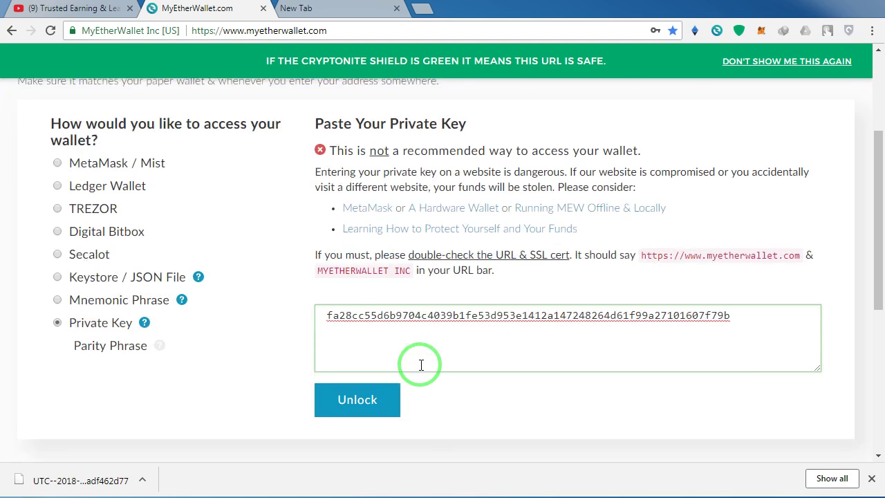
- Unlock the wallet with the pasted private key
scroll(421, 365, down, 2)
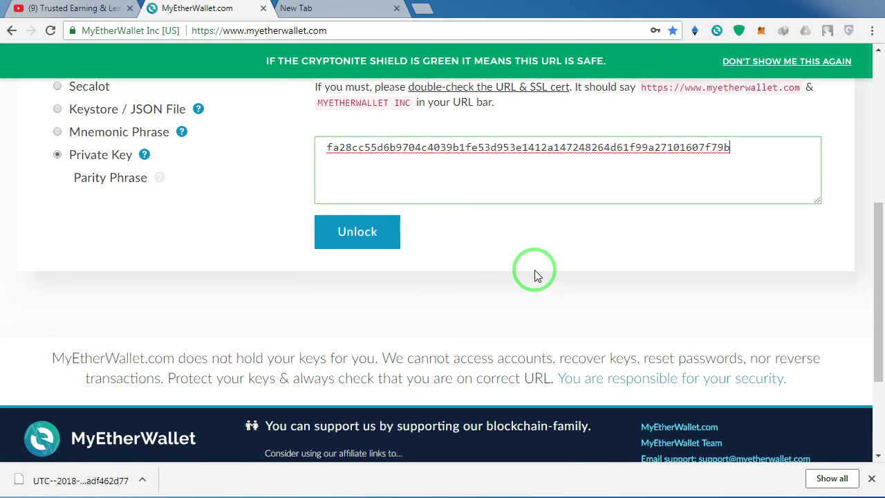
click(360, 249)
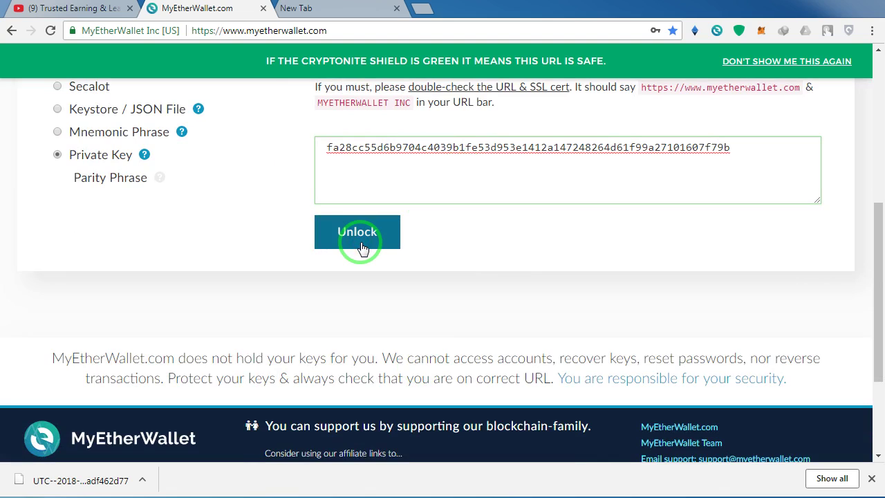
click(627, 224)
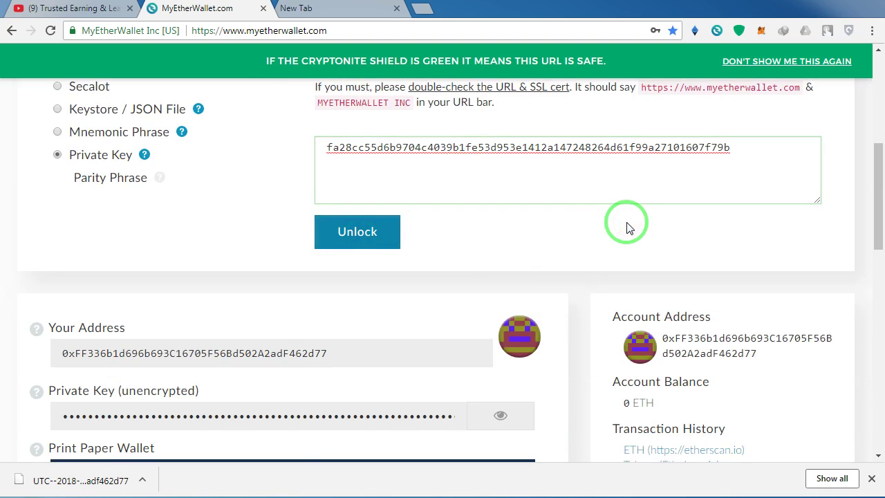
- Examine the unlocked wallet's address, private key, paper wallet and account details, and check the backup noted in Notepad
scroll(498, 190, down, 2)
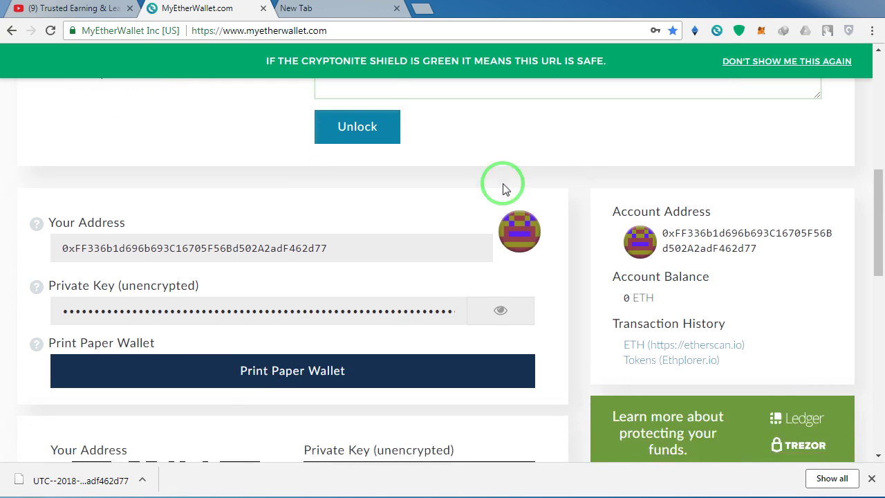
scroll(505, 184, down, 2)
scroll(510, 184, up, 2)
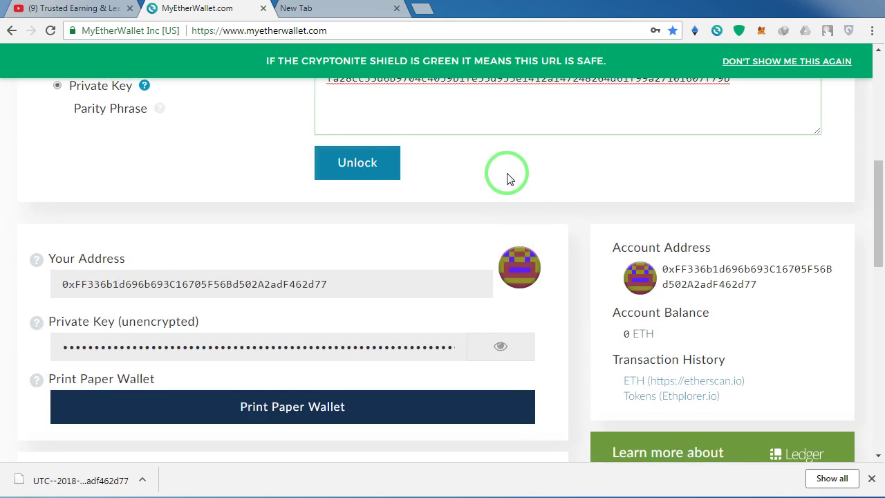
scroll(508, 176, up, 2)
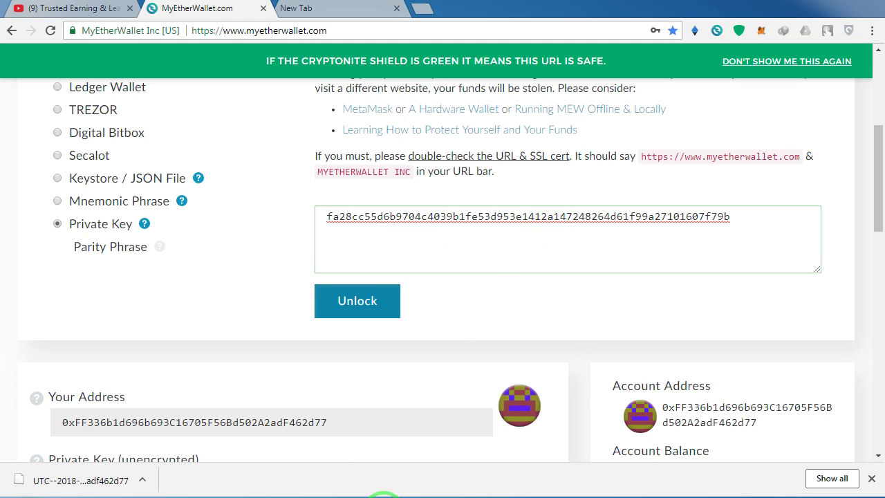
key(alt+Tab)
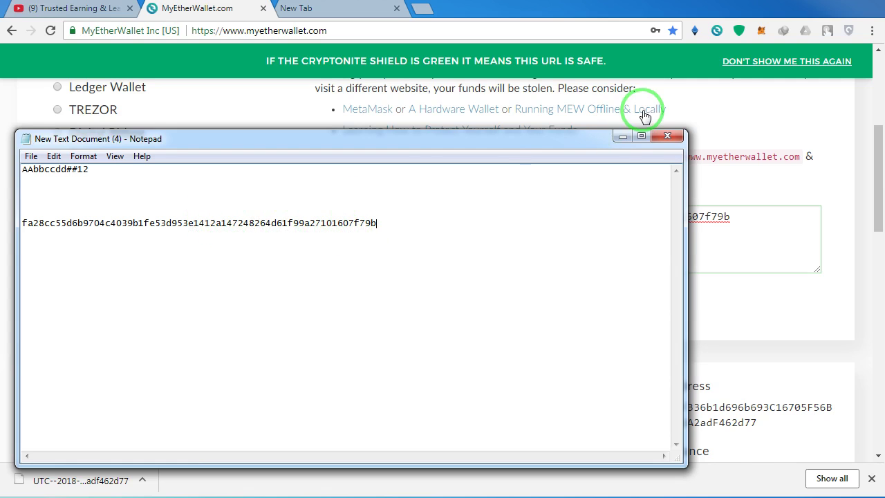
click(622, 136)
scroll(629, 182, down, 2)
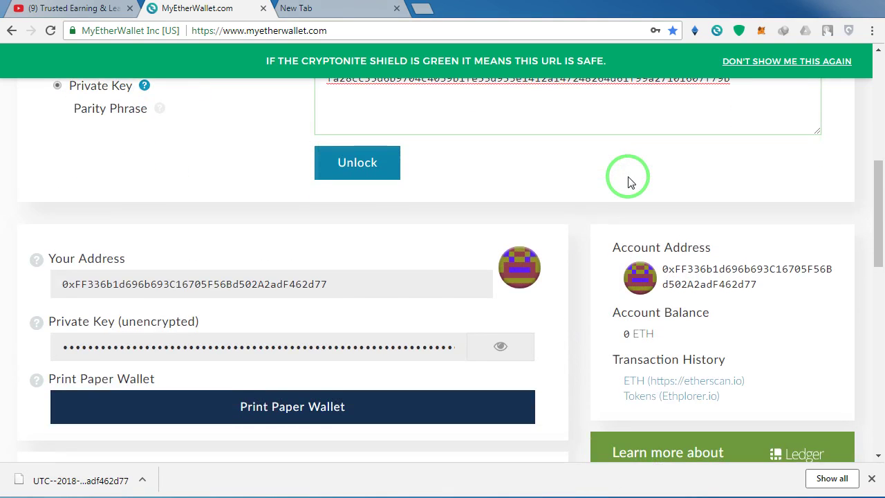
scroll(629, 181, down, 3)
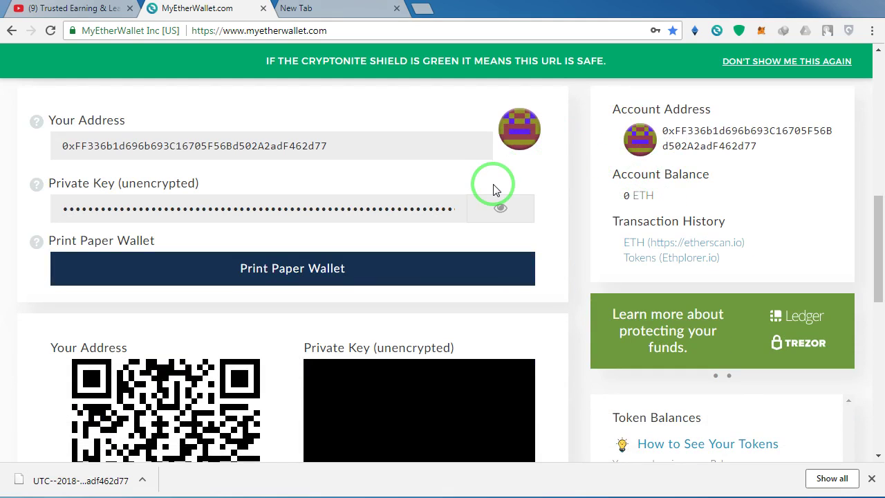
scroll(493, 187, up, 3)
scroll(492, 186, up, 1)
scroll(623, 194, down, 3)
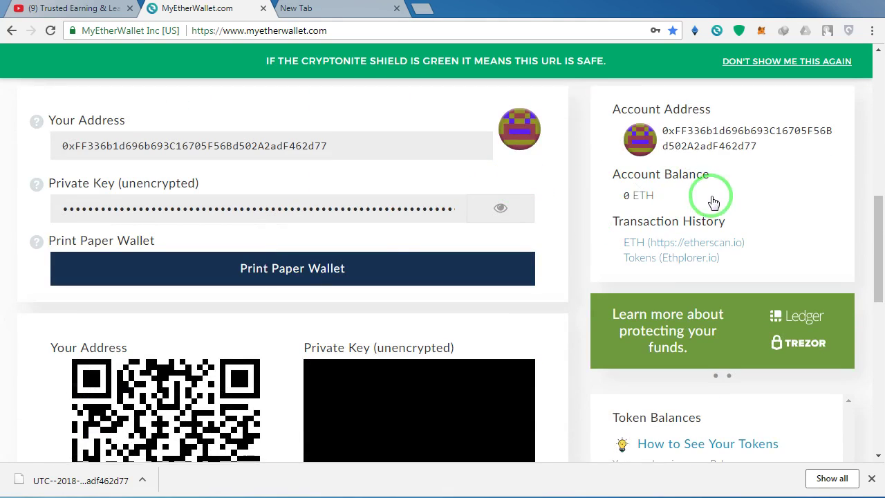
- Copy the account address, paste it into the Notepad document with the wallet backup, and return to MyEtherWallet
double_click(717, 138)
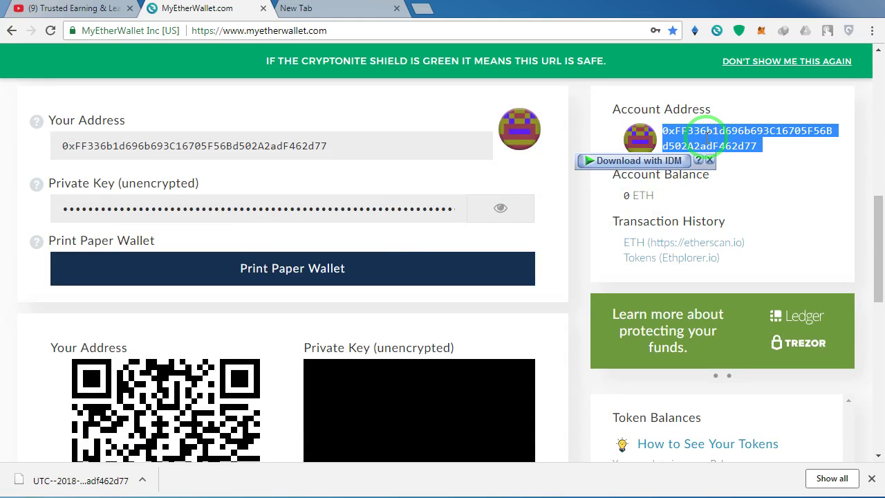
right_click(709, 133)
click(731, 146)
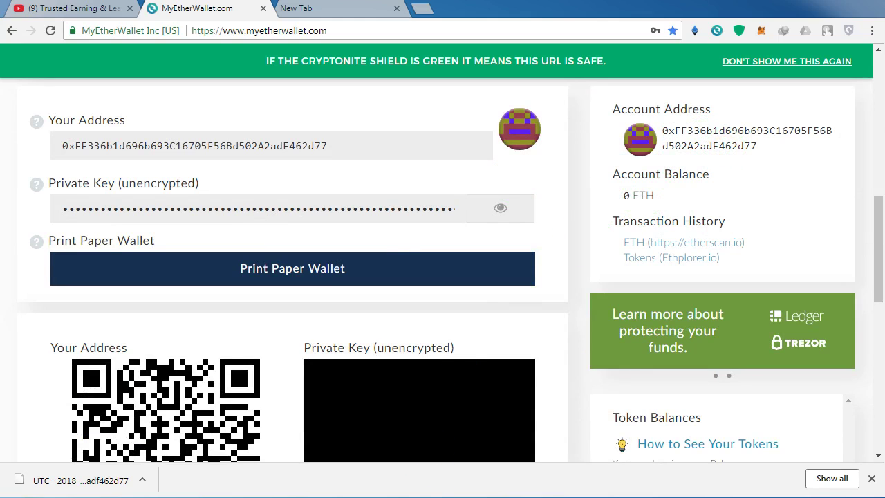
key(alt+Tab)
right_click(48, 252)
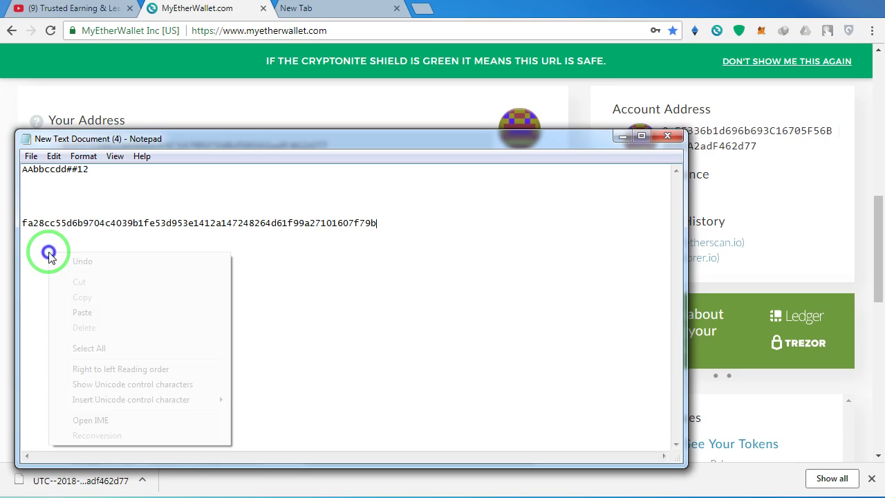
click(38, 269)
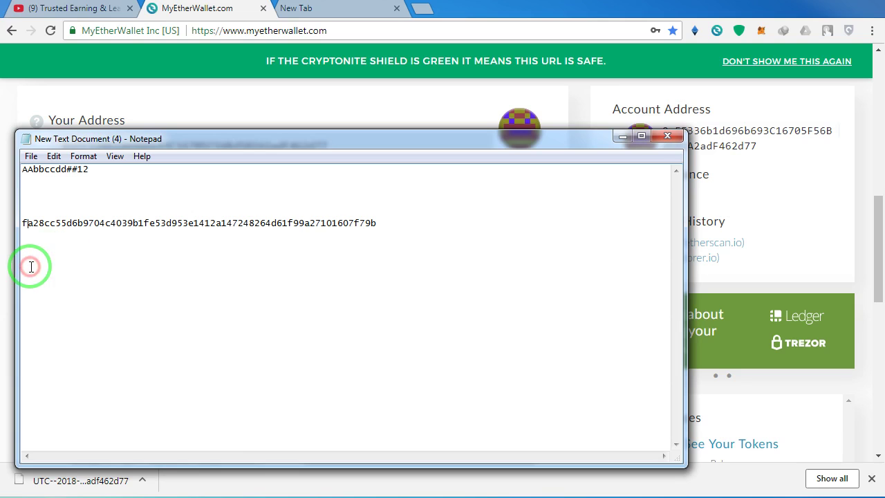
right_click(44, 200)
click(75, 259)
click(309, 119)
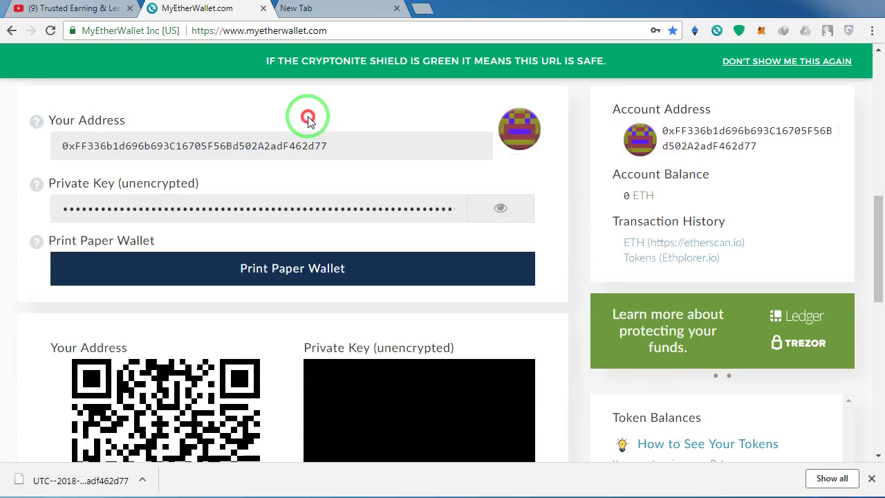
click(674, 213)
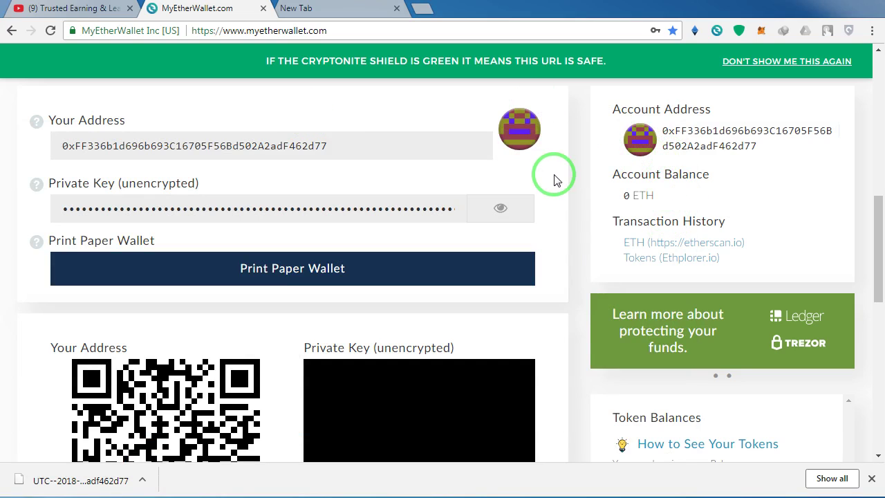
- Show all tokens in the wallet's Token Balances section
scroll(546, 190, down, 1)
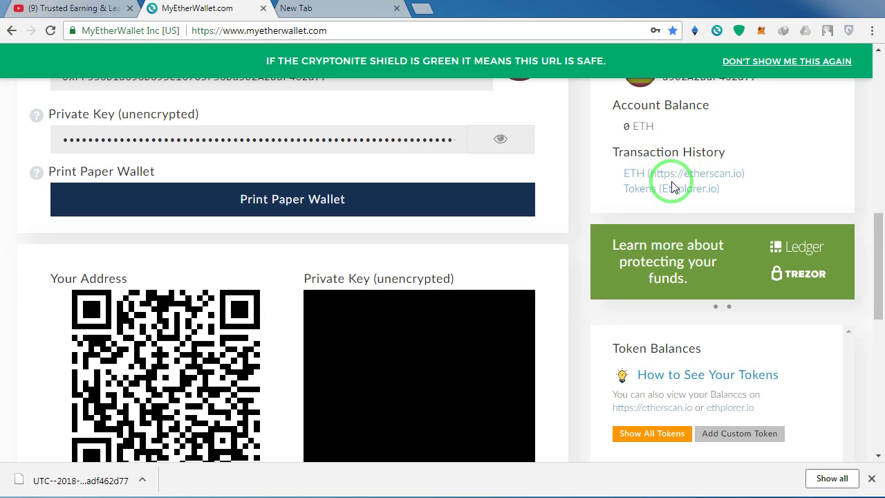
scroll(672, 186, down, 2)
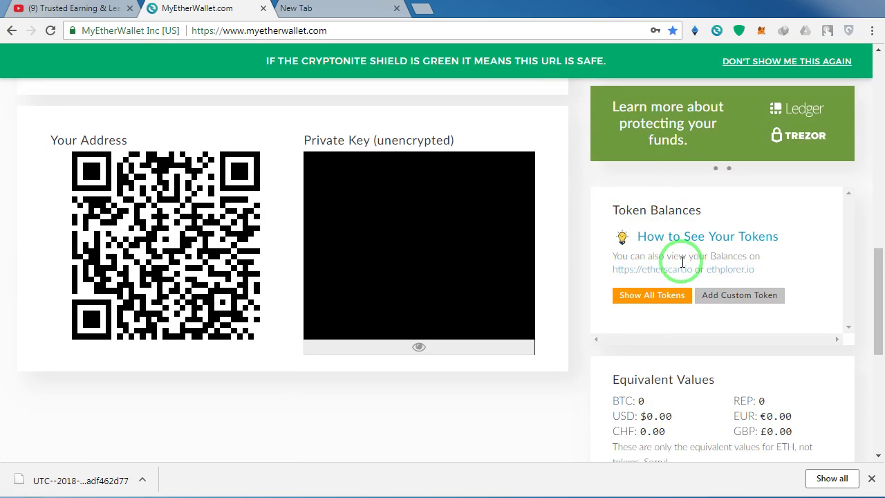
scroll(691, 273, down, 1)
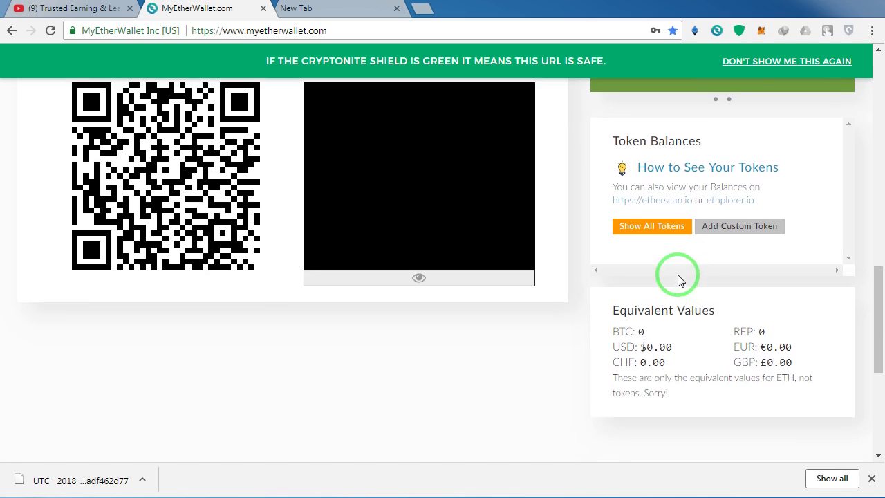
click(643, 228)
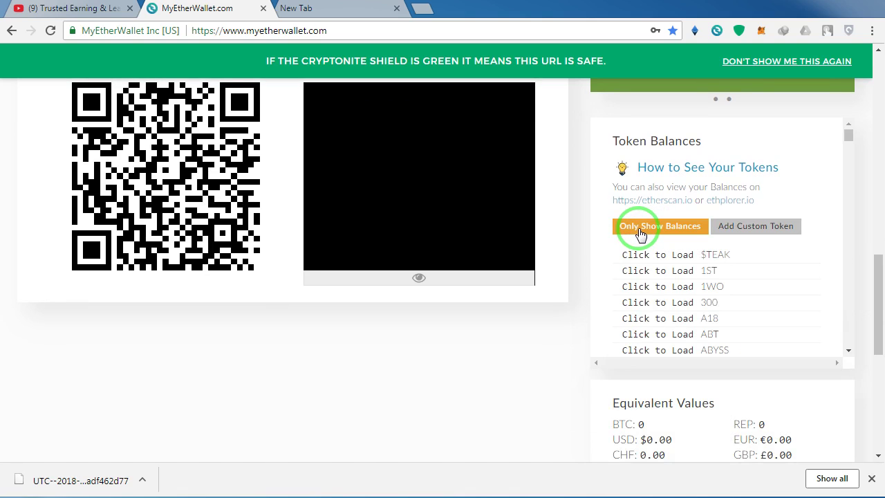
- Look through the token list, the transaction history links, the equivalent values and the custom token option
scroll(681, 290, down, 8)
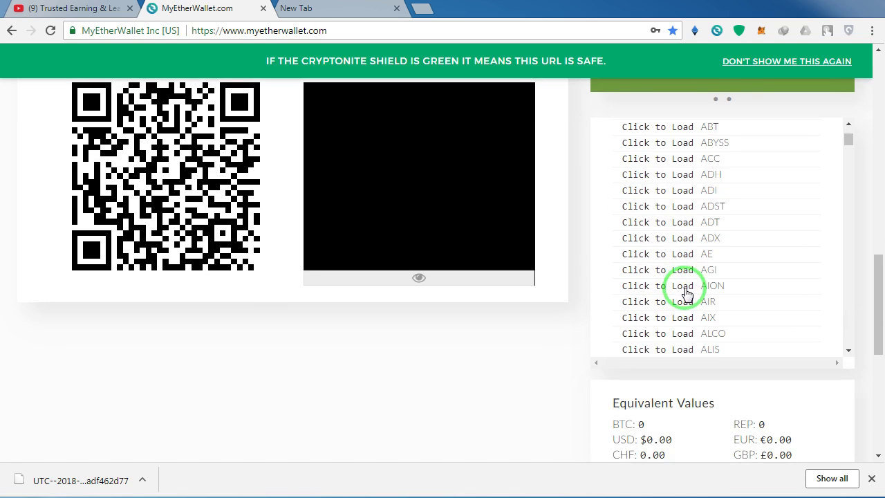
scroll(685, 291, up, 10)
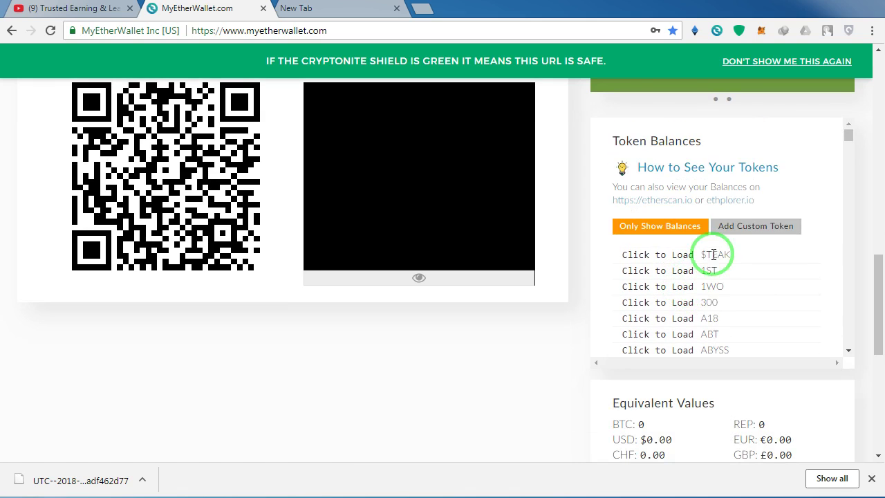
scroll(682, 290, up, 6)
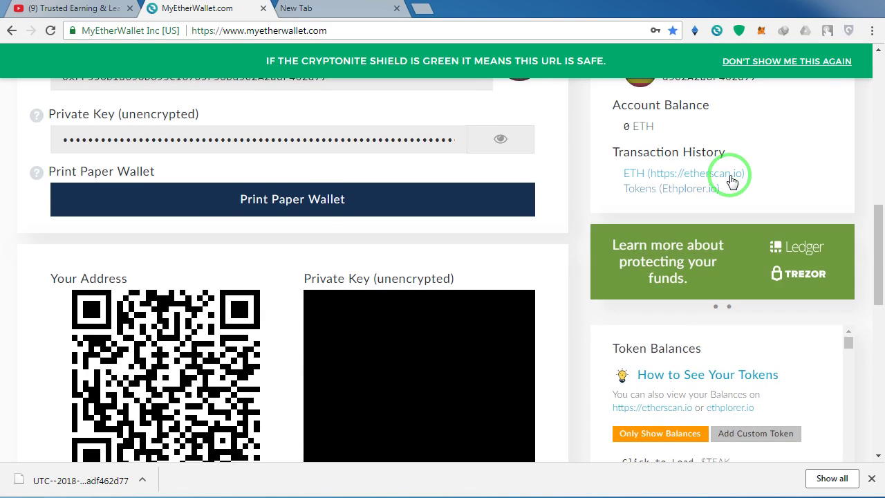
scroll(731, 274, down, 8)
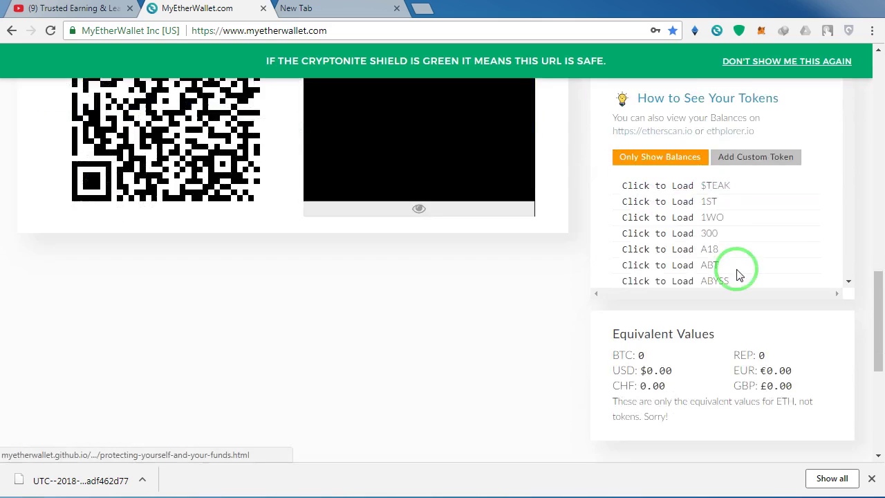
scroll(712, 315, up, 4)
scroll(707, 307, up, 1)
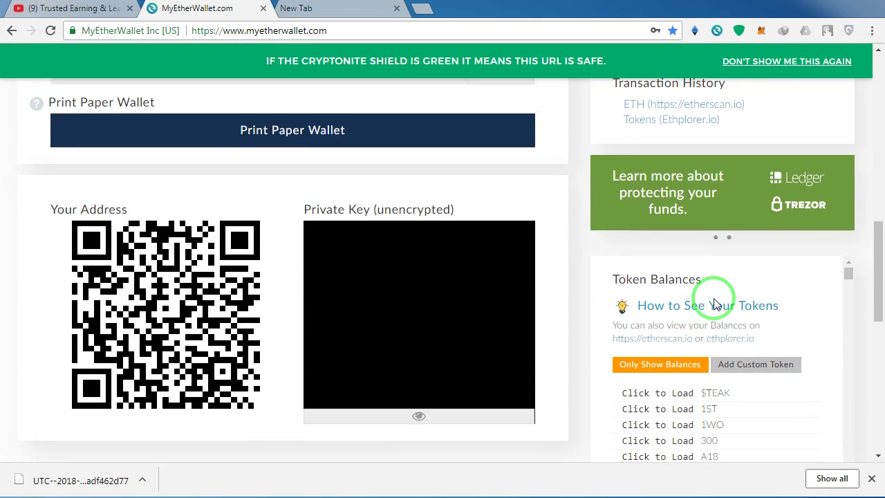
scroll(716, 297, down, 1)
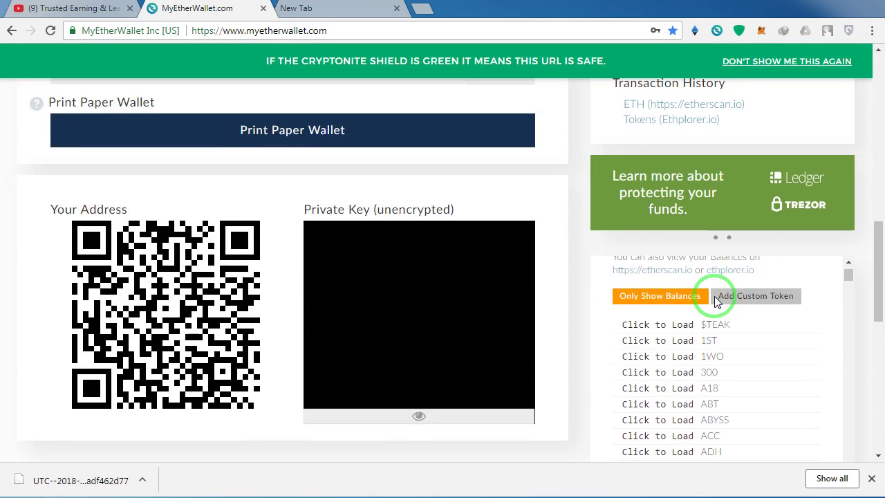
scroll(715, 297, up, 1)
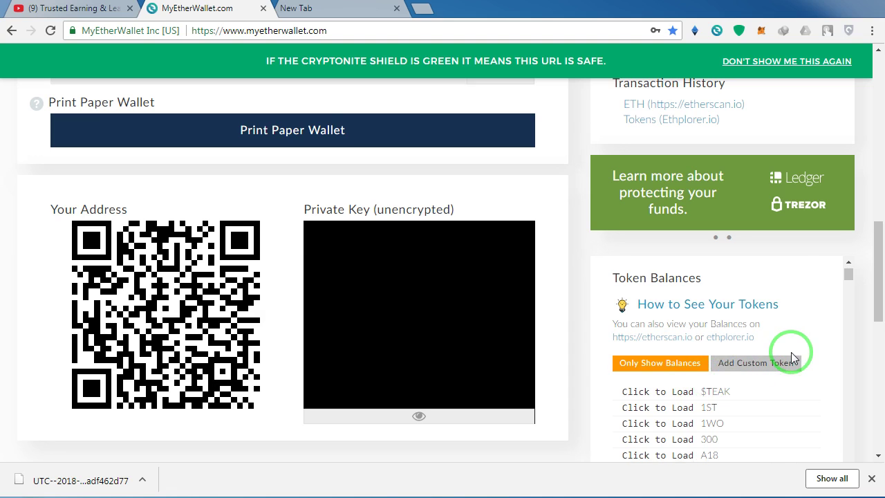
scroll(796, 349, down, 3)
scroll(731, 360, up, 3)
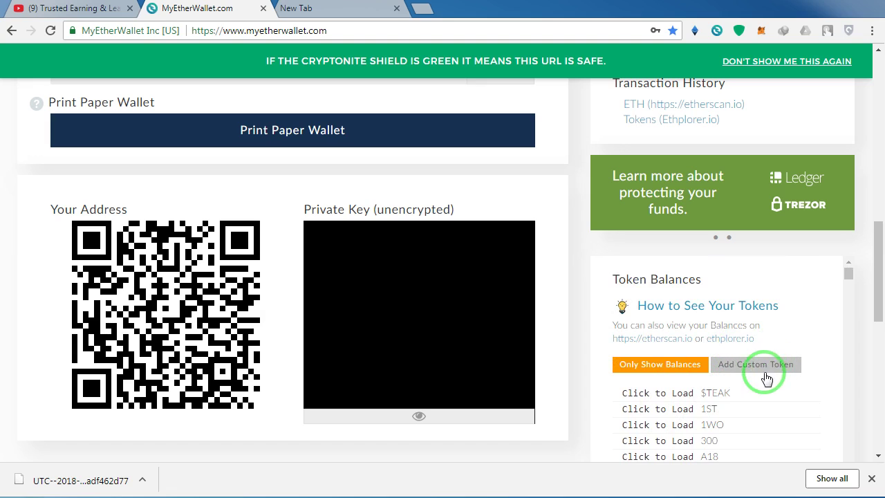
- Review the wallet page from its header to the loadable tokens, and return to the private key access section
scroll(769, 369, up, 3)
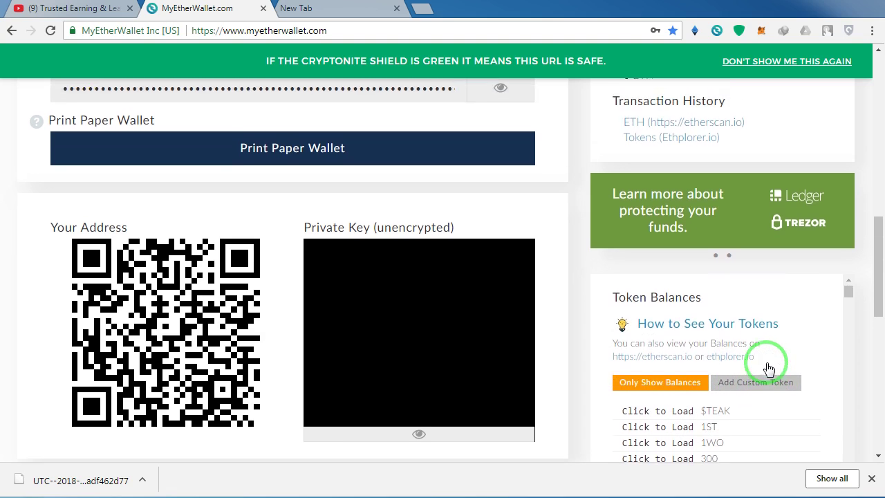
scroll(769, 370, up, 8)
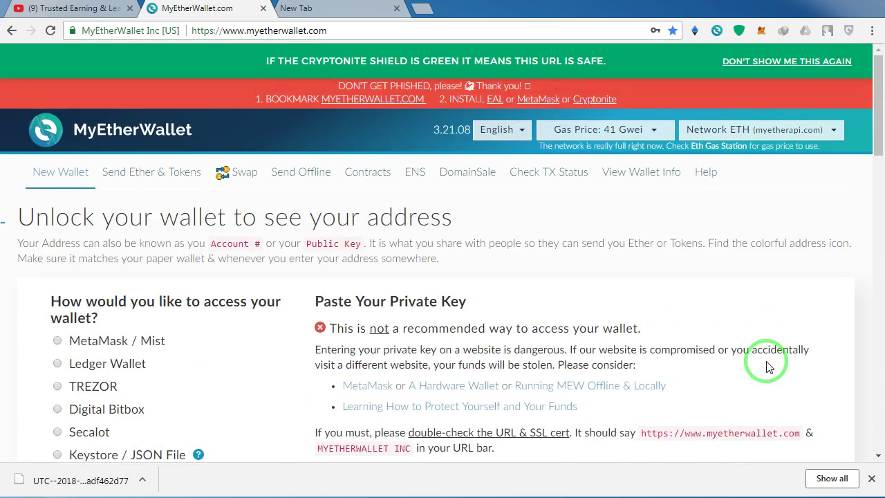
scroll(768, 365, down, 12)
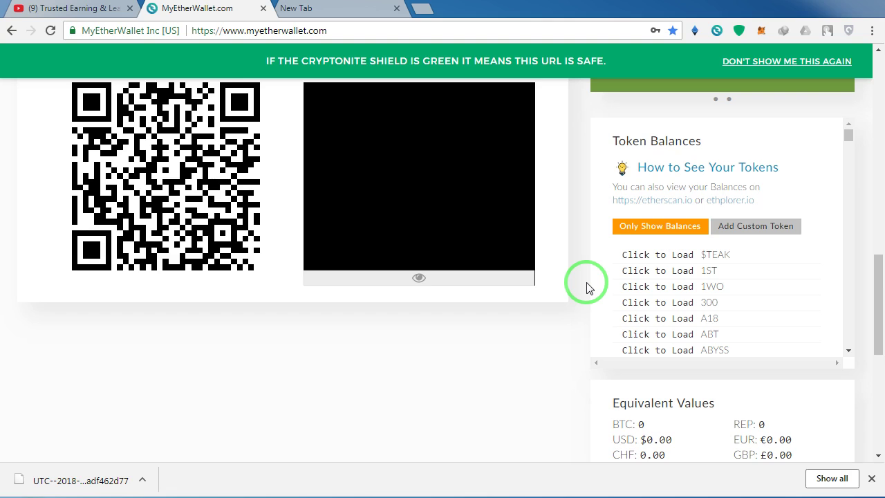
scroll(585, 286, down, 2)
scroll(585, 284, up, 3)
scroll(674, 301, down, 3)
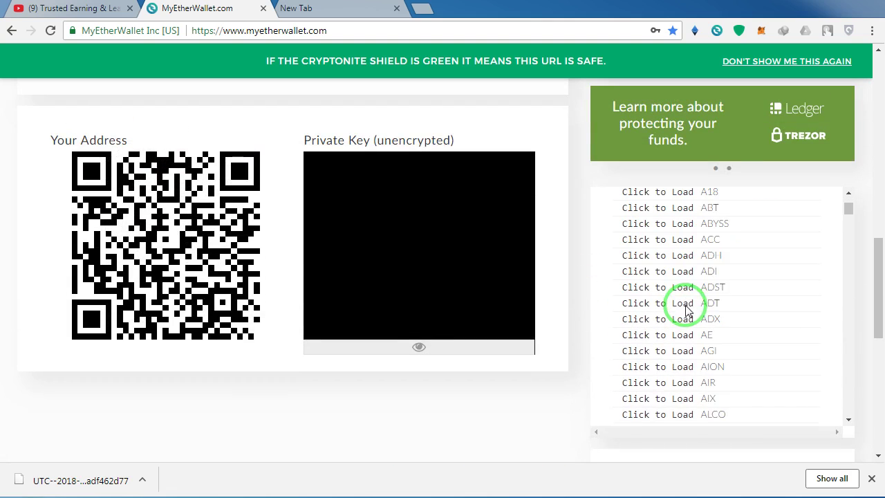
scroll(687, 311, down, 3)
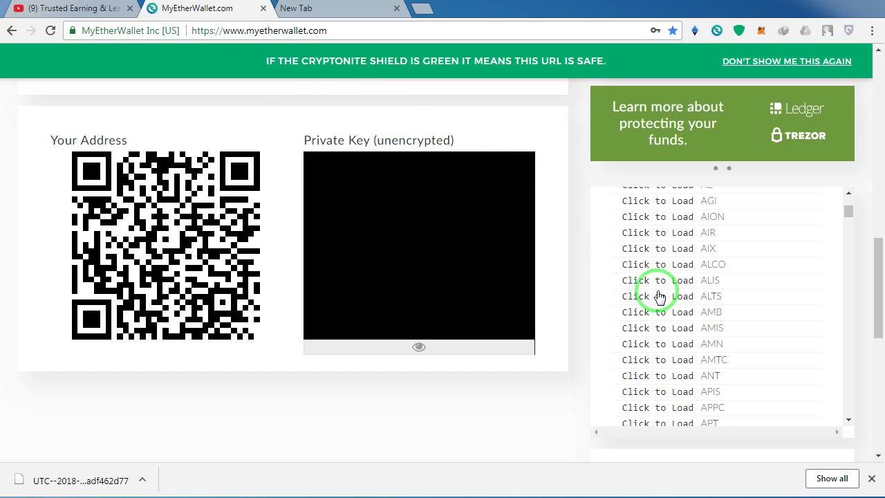
scroll(678, 280, up, 5)
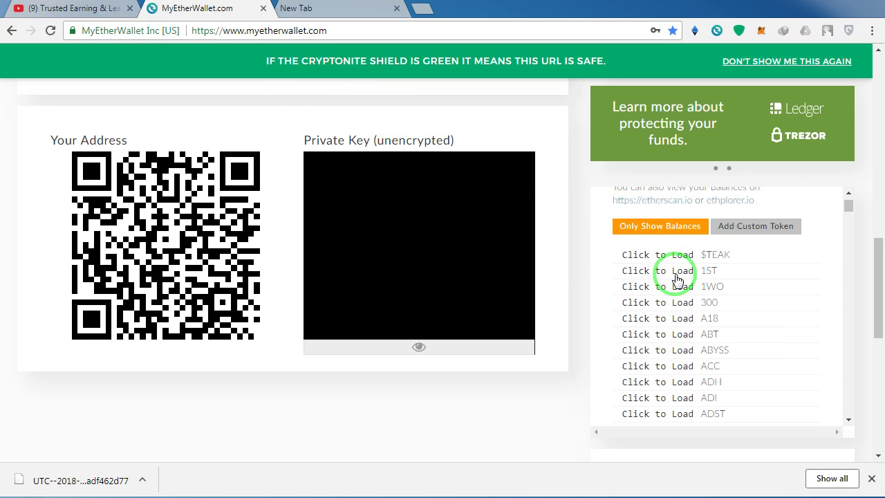
scroll(578, 269, up, 4)
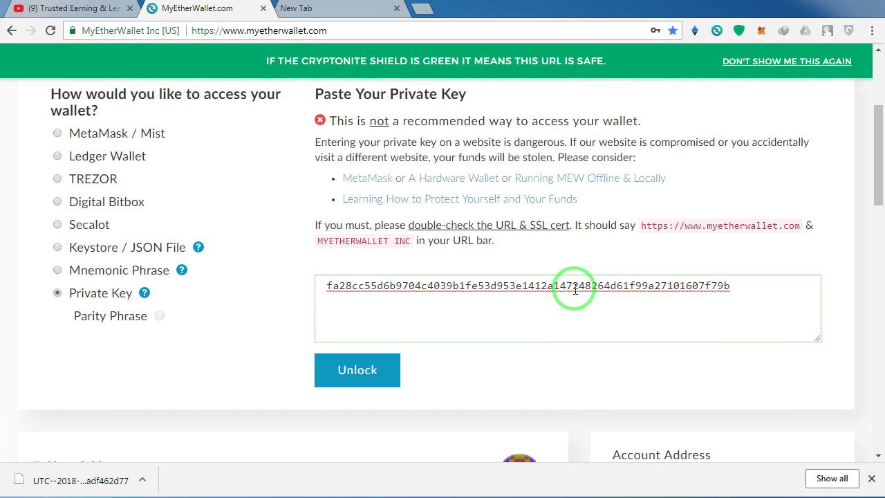
- Look through the unlocked wallet's address, private key and paper wallet sections, QR codes, account details and list of loadable tokens
scroll(575, 290, down, 3)
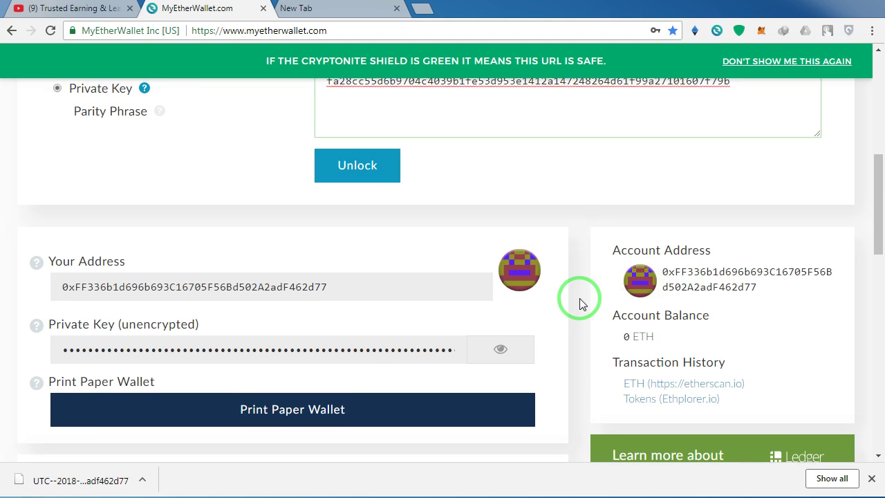
scroll(579, 296, down, 1)
scroll(579, 302, down, 3)
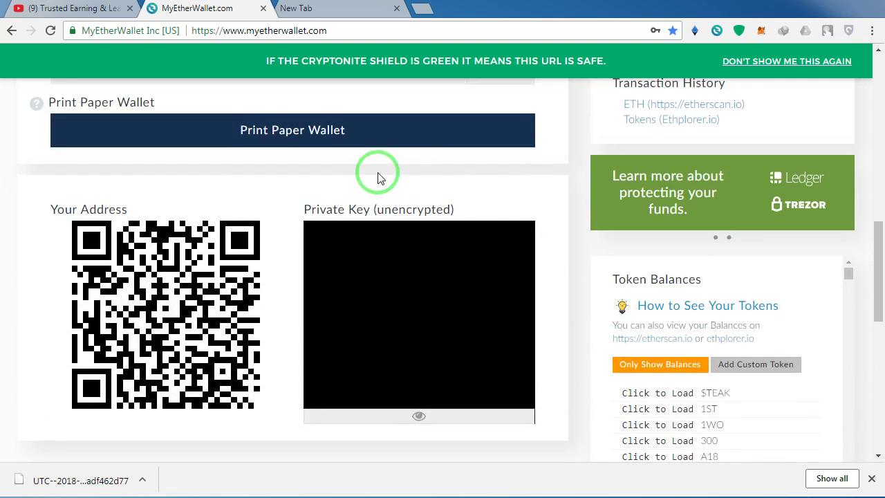
scroll(685, 257, down, 3)
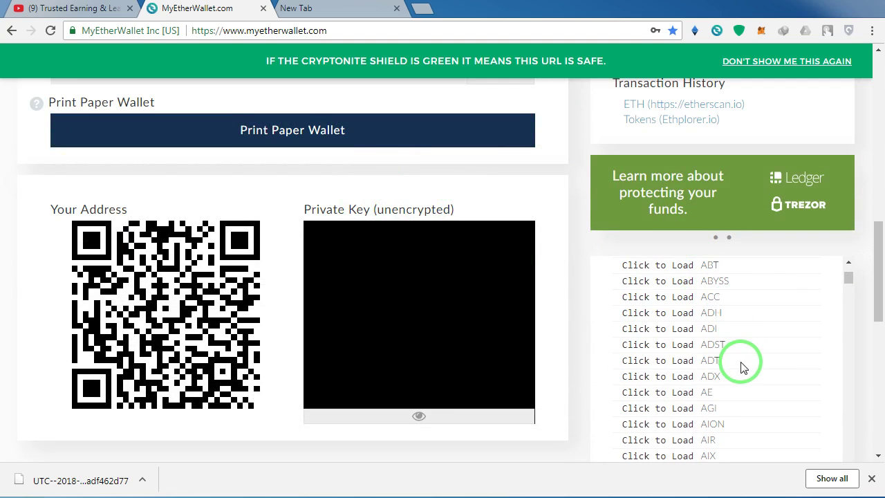
scroll(602, 272, down, 3)
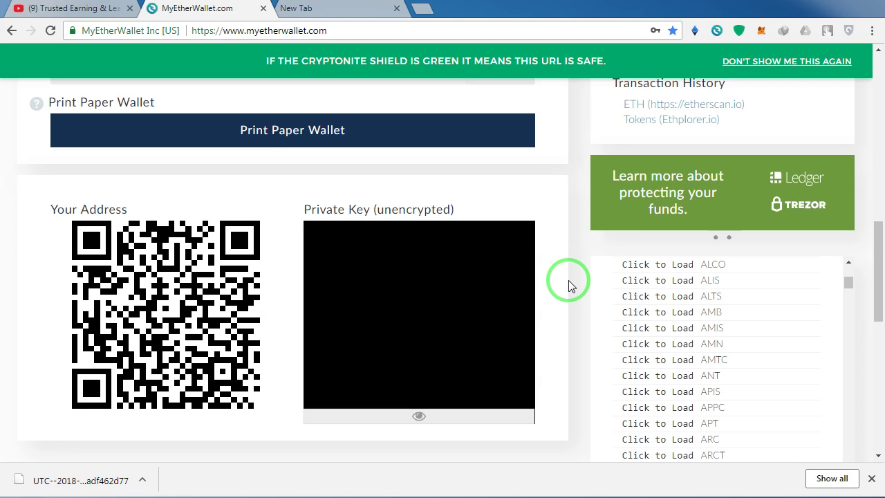
scroll(567, 282, down, 2)
scroll(567, 282, up, 5)
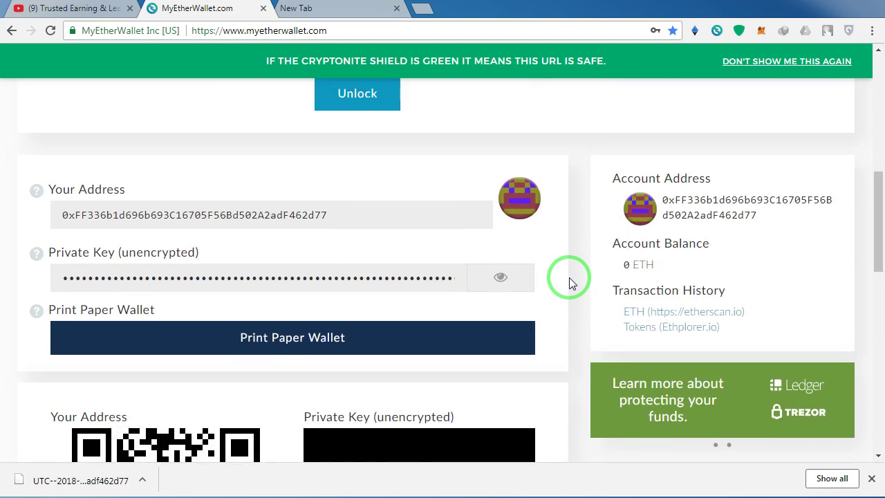
scroll(569, 281, up, 7)
scroll(119, 314, down, 3)
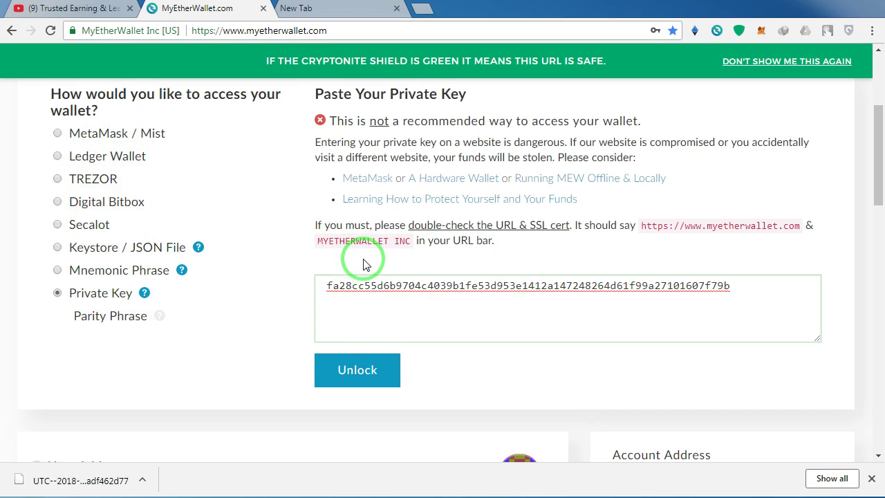
scroll(362, 259, up, 3)
scroll(701, 300, down, 6)
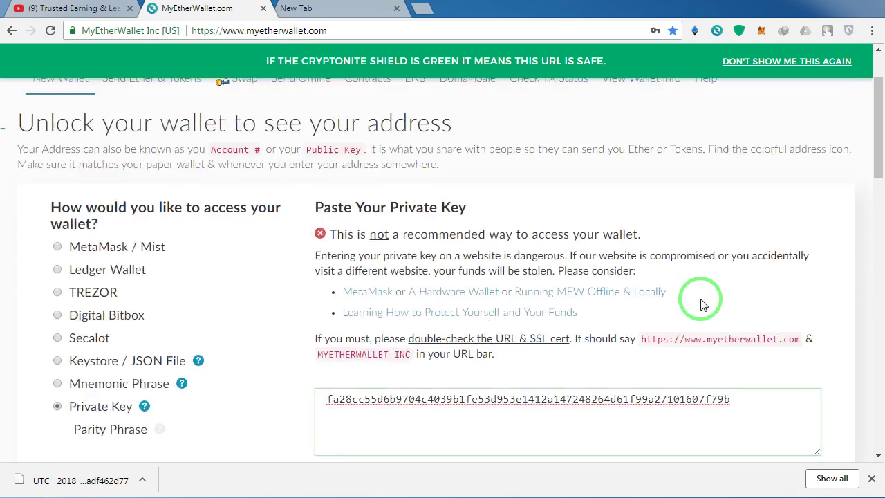
scroll(702, 300, down, 3)
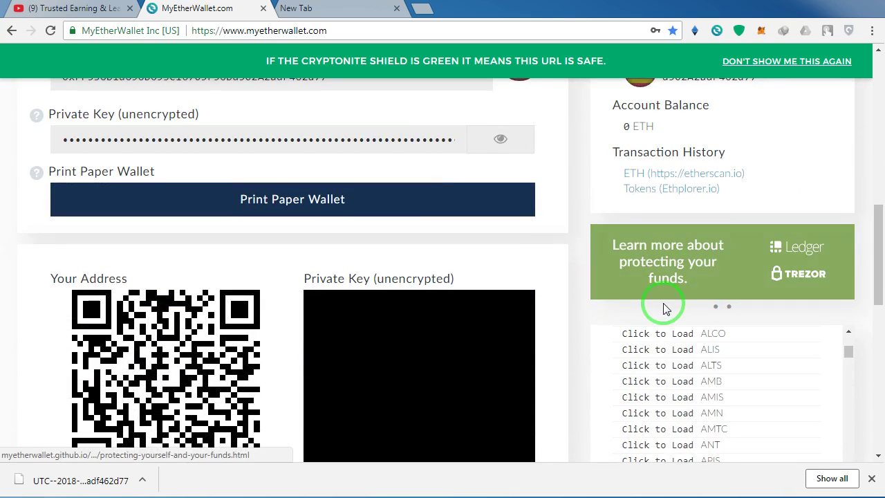
scroll(662, 308, up, 1)
scroll(725, 376, down, 3)
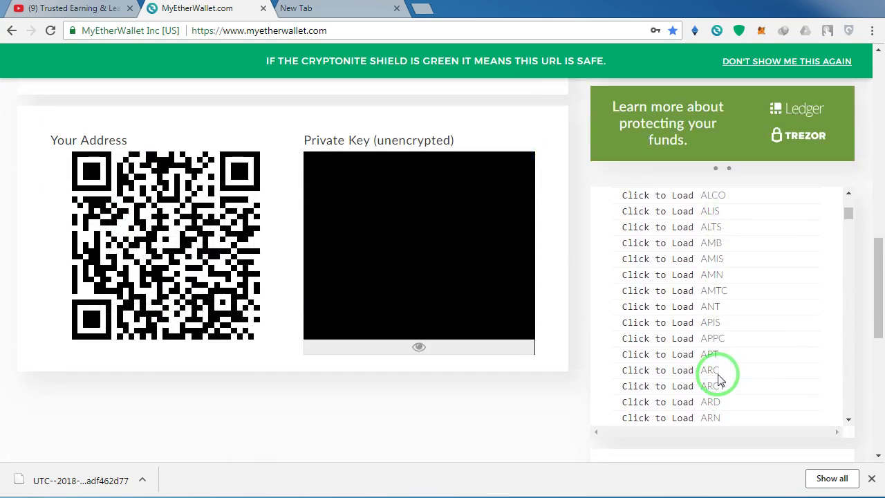
scroll(561, 272, up, 1)
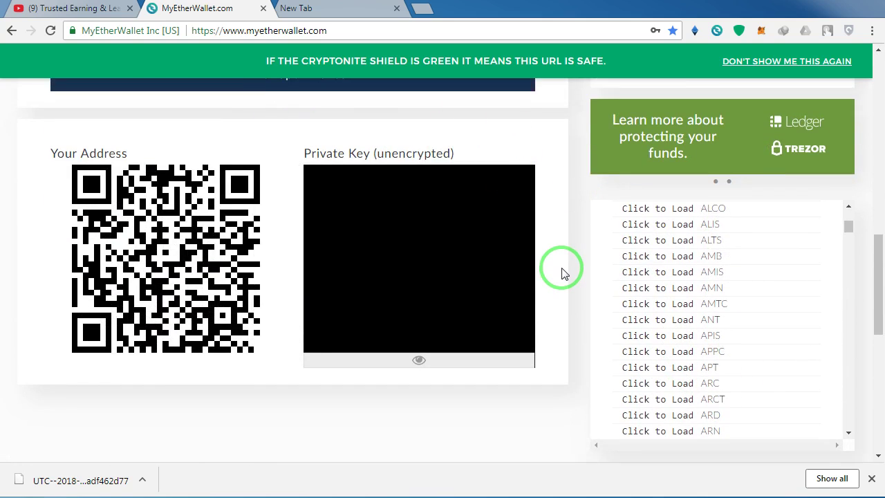
scroll(562, 272, up, 5)
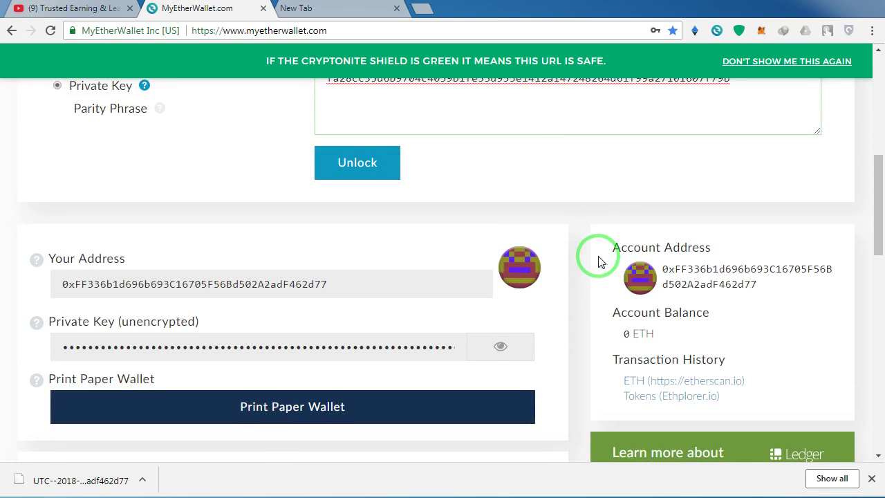
- Open the Send Ether & Tokens page and choose Keystore / JSON File as the wallet access method
scroll(574, 310, up, 8)
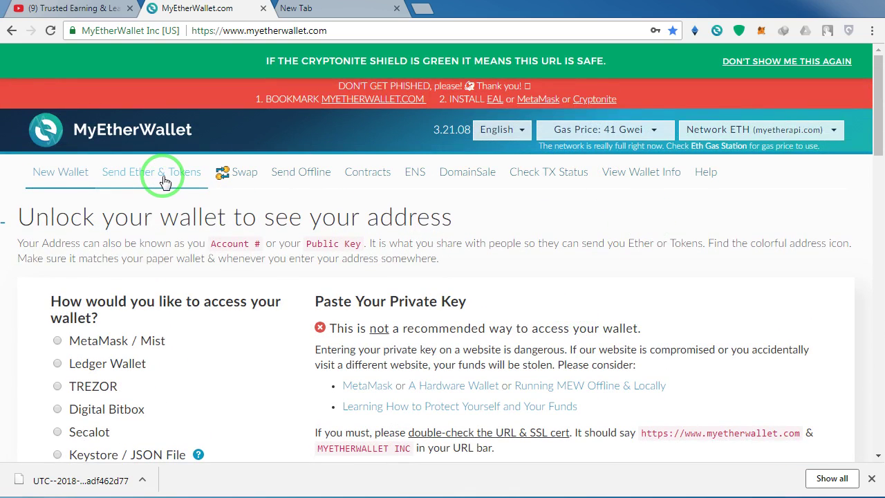
click(164, 182)
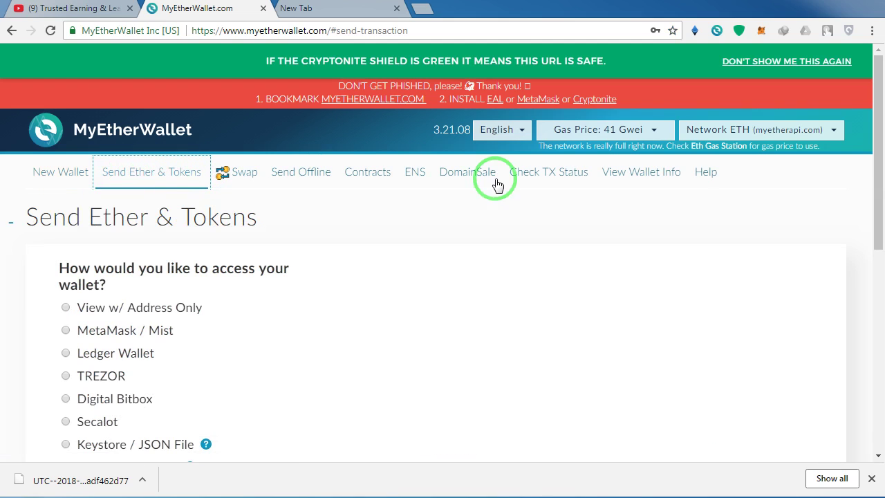
scroll(621, 175, down, 2)
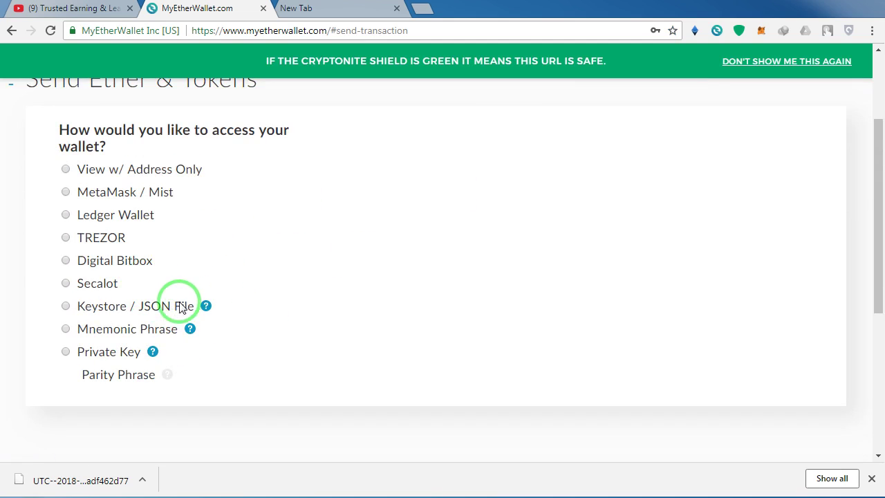
scroll(145, 257, down, 1)
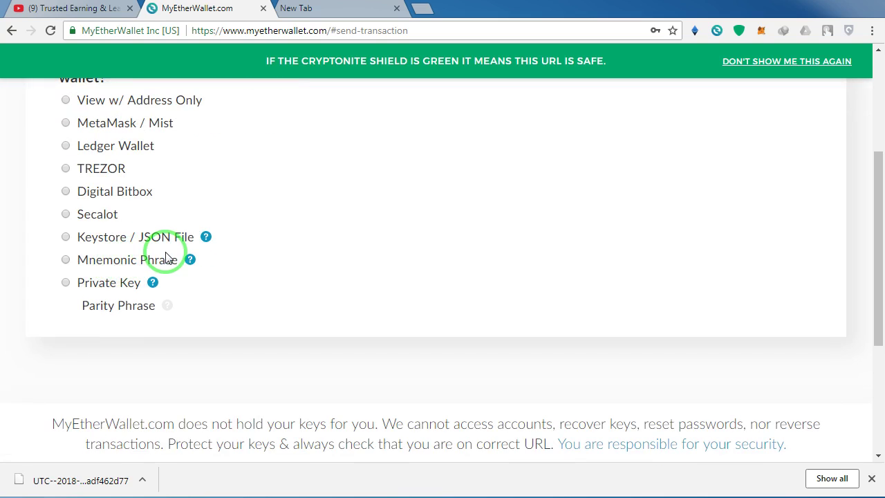
click(79, 243)
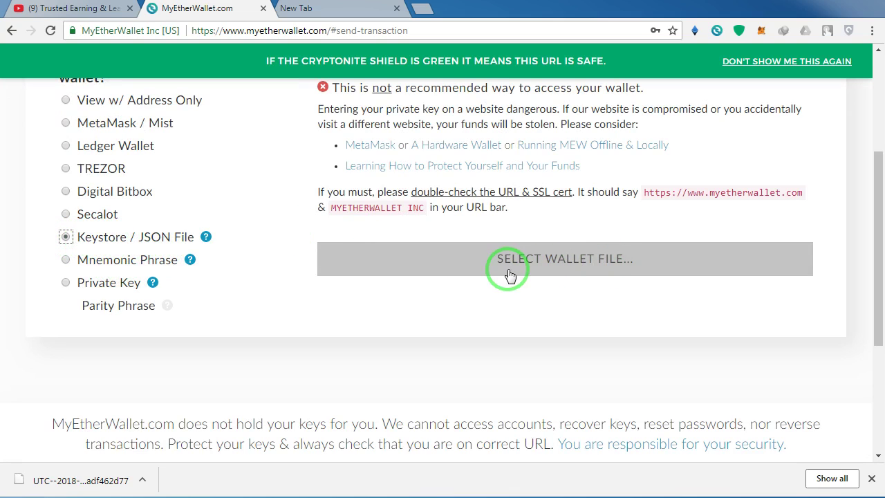
- Select the UTC keystore file dated 2018-04-27 in the Downloads folder as the wallet file
click(548, 261)
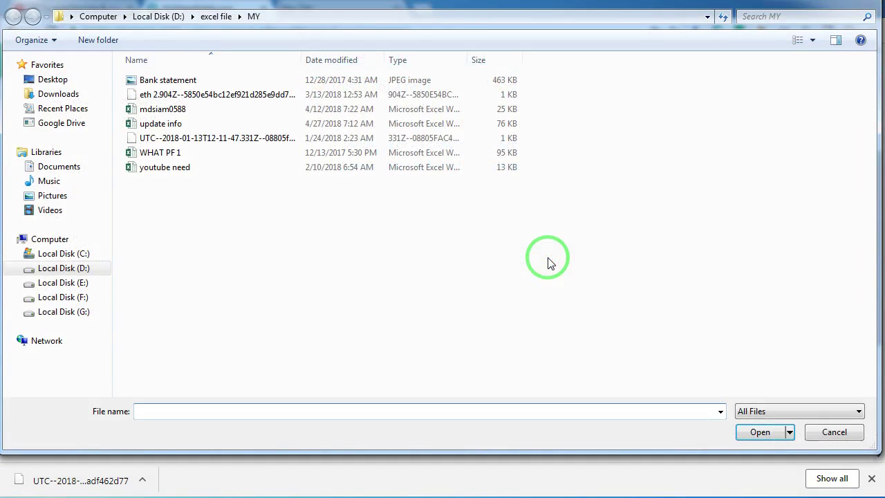
click(301, 350)
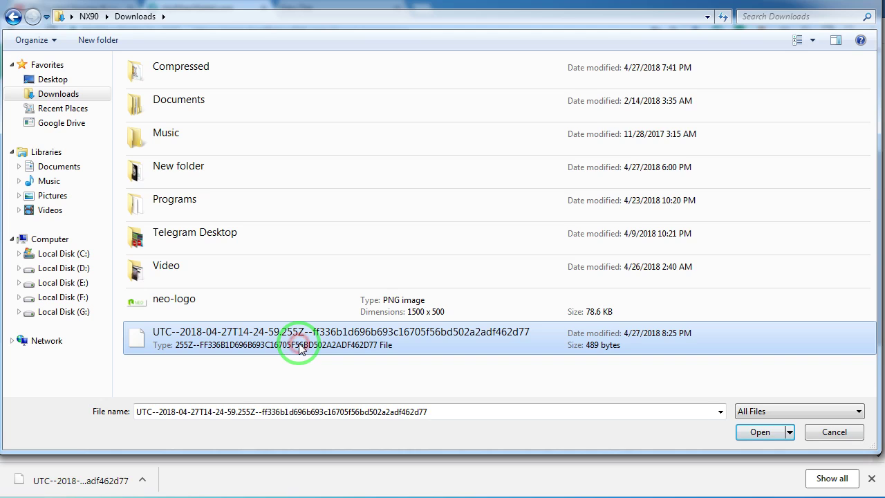
click(758, 432)
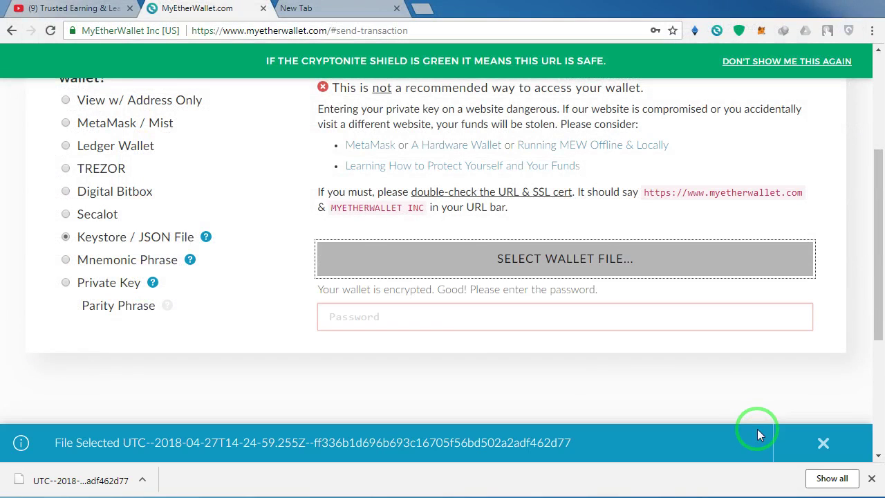
- Switch to the Notepad document with the wallet backup and copy the wallet password from its first line
click(441, 322)
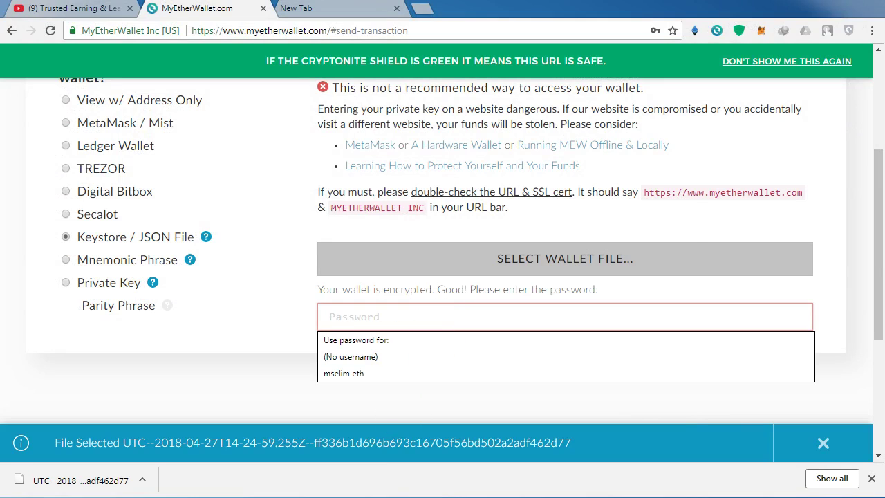
key(alt+Tab)
click(89, 170)
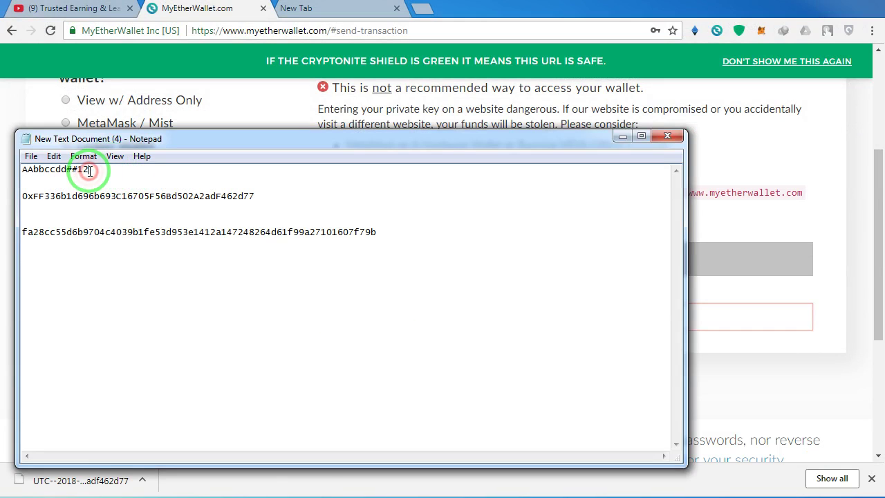
double_click(89, 170)
right_click(89, 170)
click(121, 216)
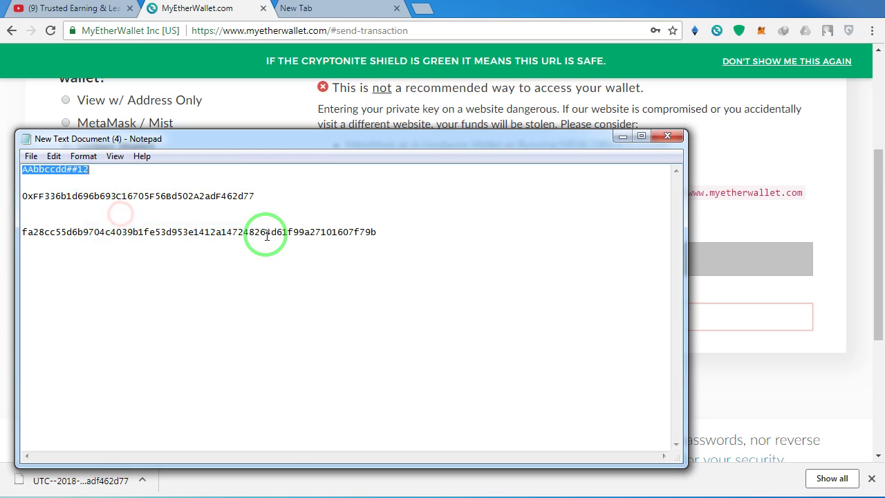
- Return to MyEtherWallet, paste the wallet password into the password field and unlock the wallet
key(alt+Tab)
key(ctrl+v)
scroll(429, 277, down, 2)
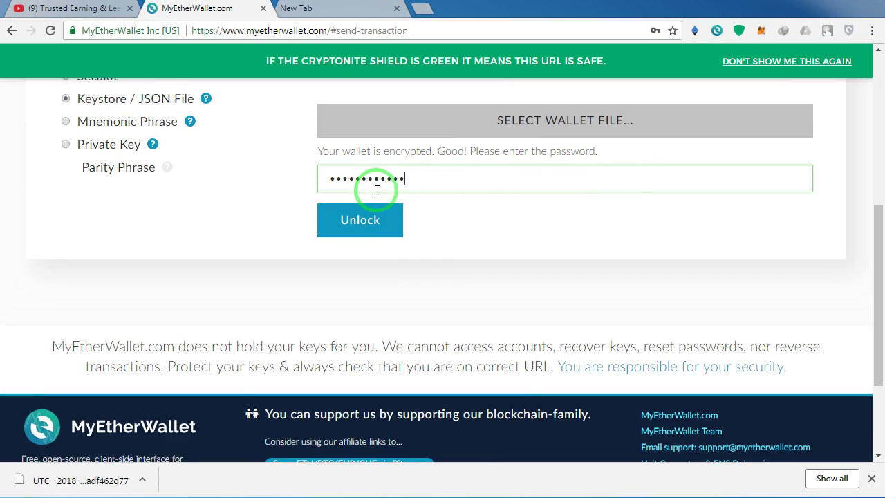
click(360, 226)
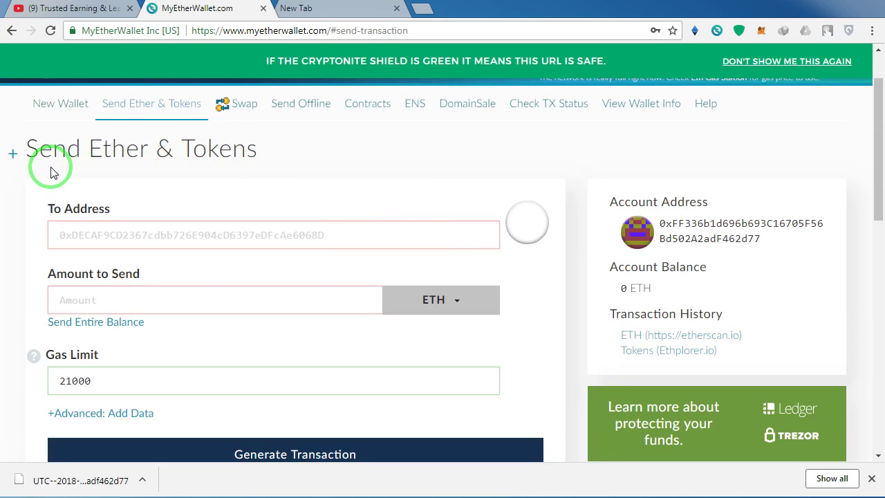
- Look through the send form, account details, transaction history links, token balances and equivalent values of the unlocked wallet
scroll(241, 214, down, 1)
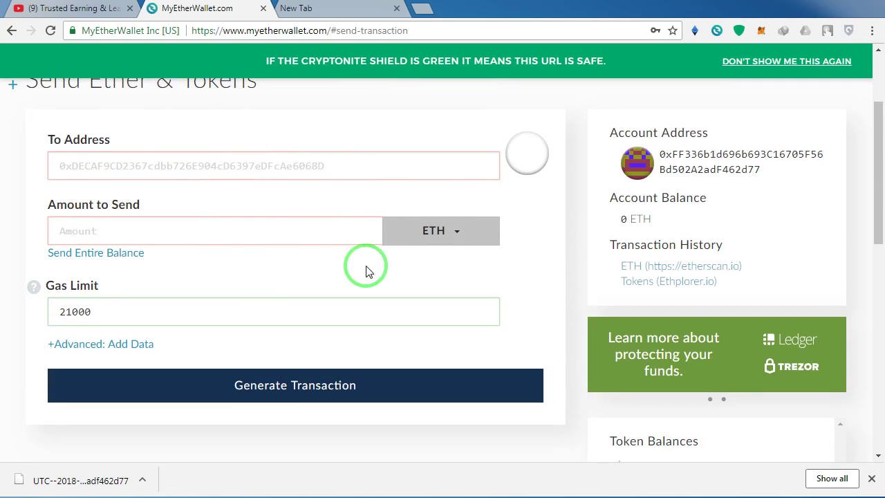
scroll(458, 231, down, 6)
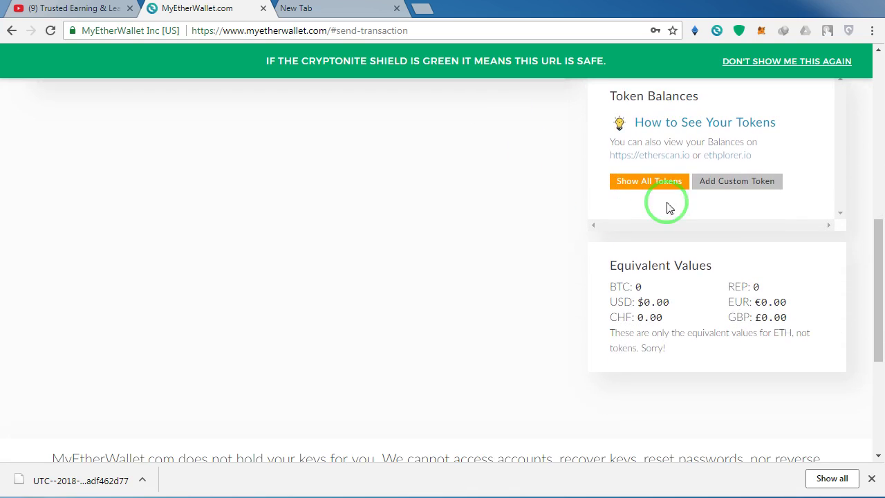
scroll(773, 237, up, 5)
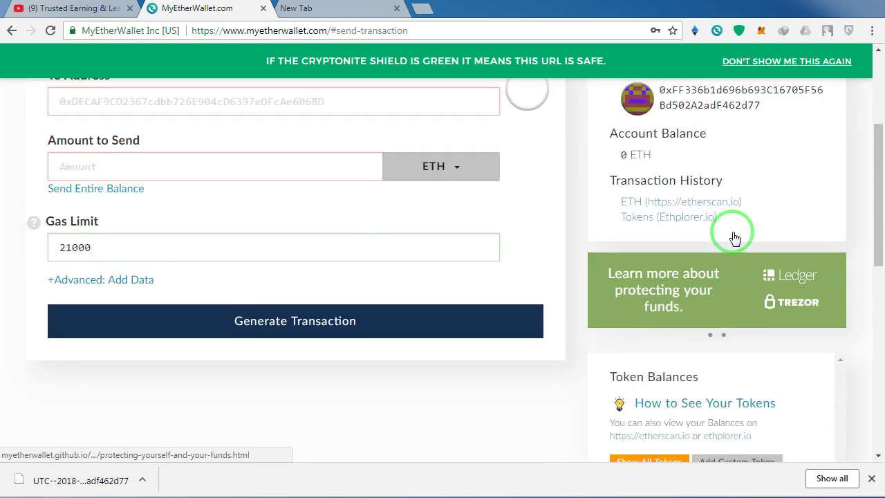
scroll(632, 307, down, 4)
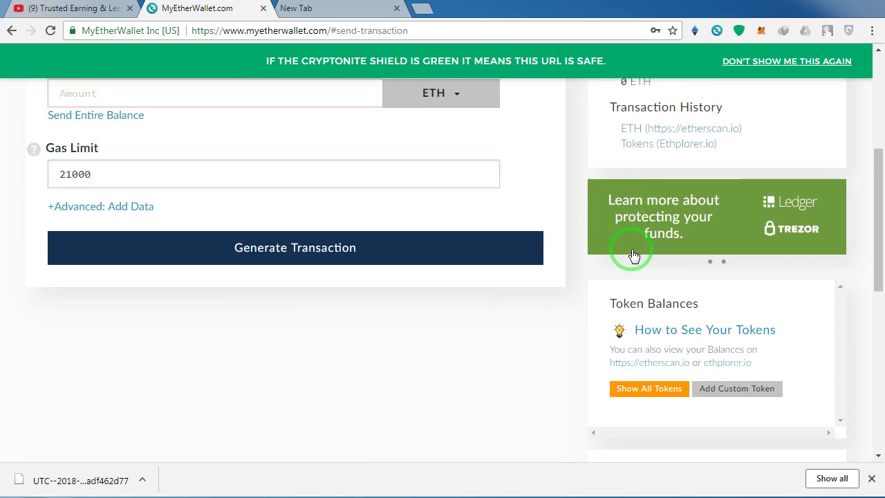
scroll(706, 308, up, 6)
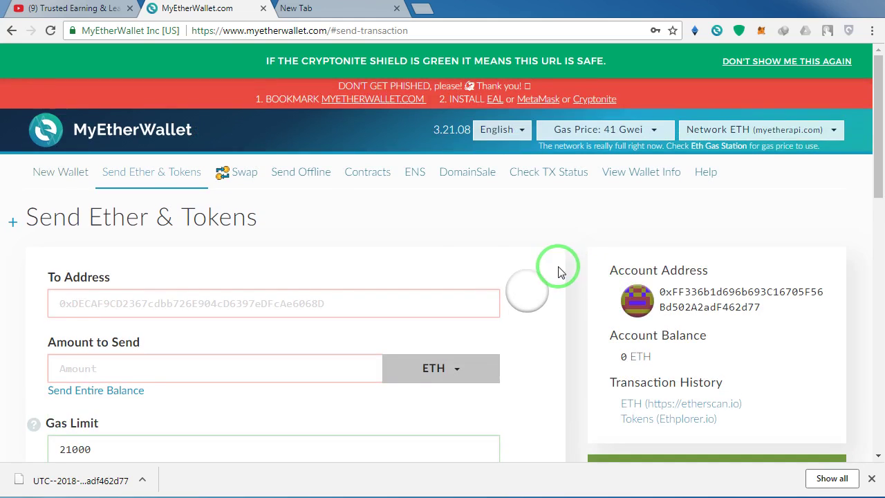
scroll(251, 289, down, 1)
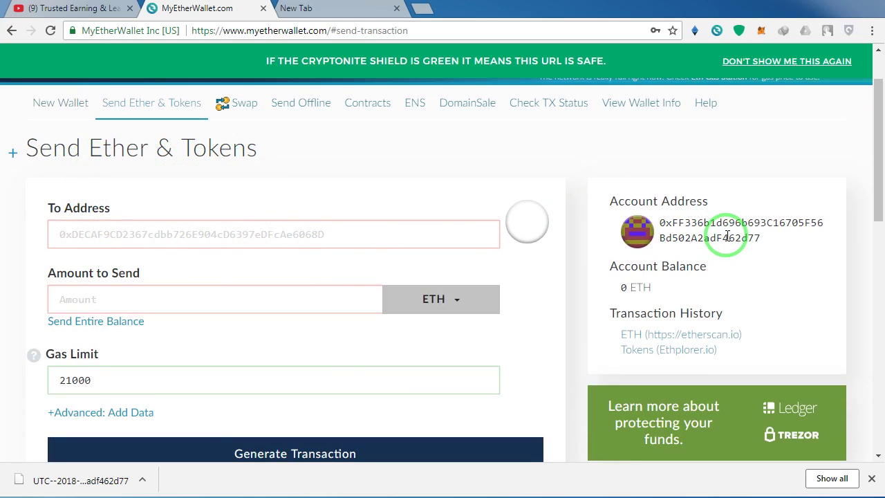
- Examine the To Address and Amount to Send fields, open the currency list beside the amount, and review the gas limit and account details
click(66, 233)
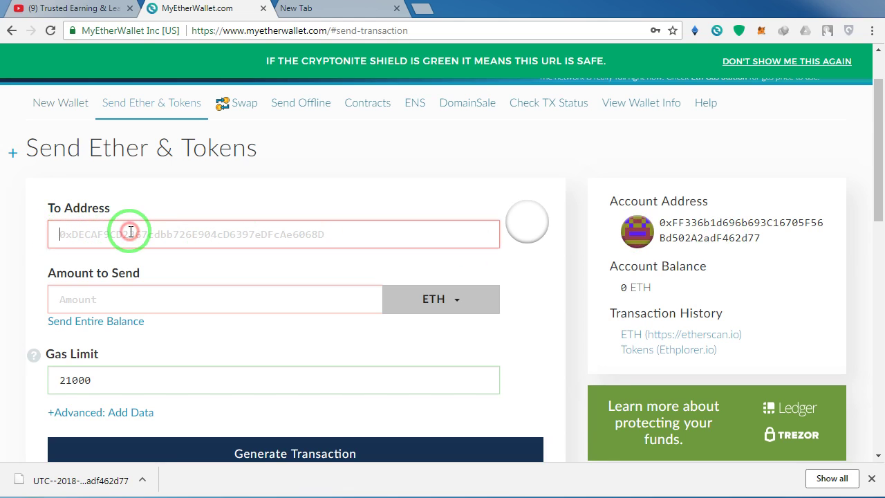
scroll(130, 231, down, 1)
click(97, 229)
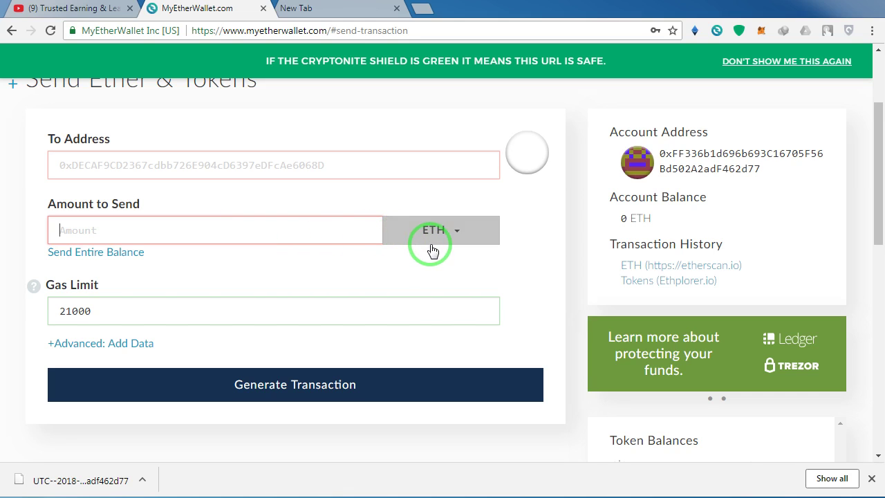
click(465, 235)
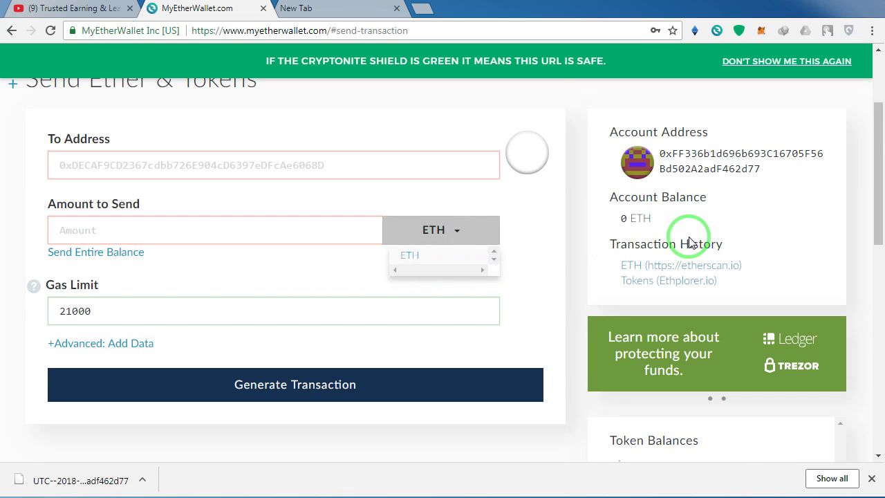
scroll(681, 297, down, 2)
scroll(651, 299, up, 3)
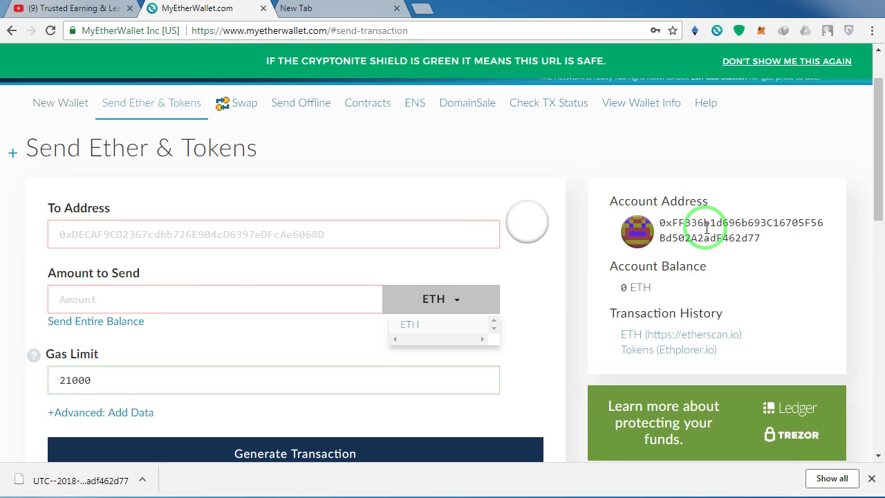
scroll(706, 228, down, 2)
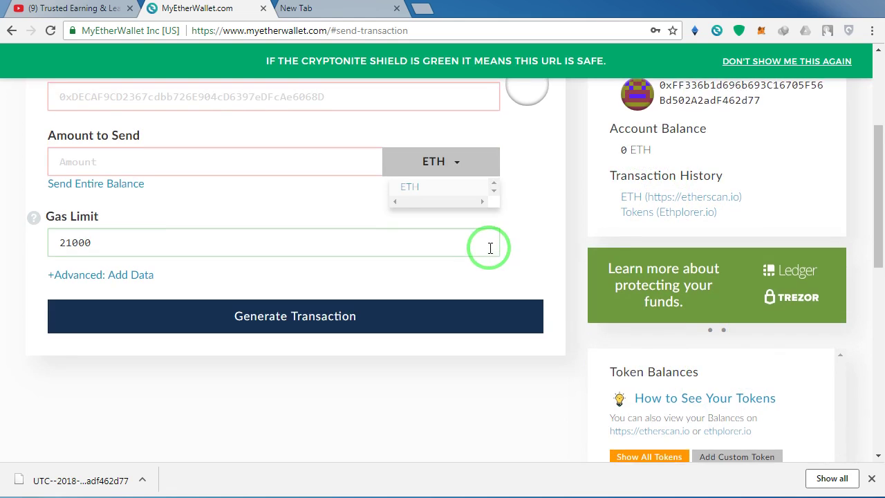
- Review the Amount to Send field, the gas limit and the gas price setting for the transaction
scroll(488, 251, up, 2)
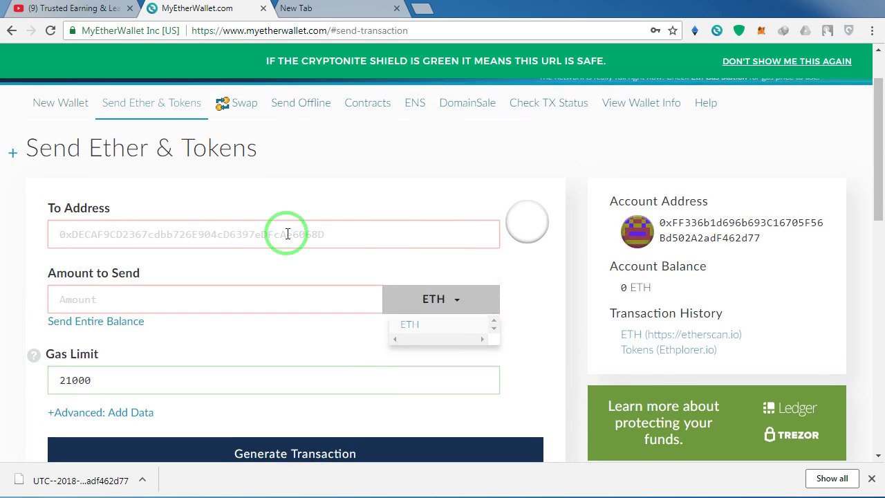
click(78, 298)
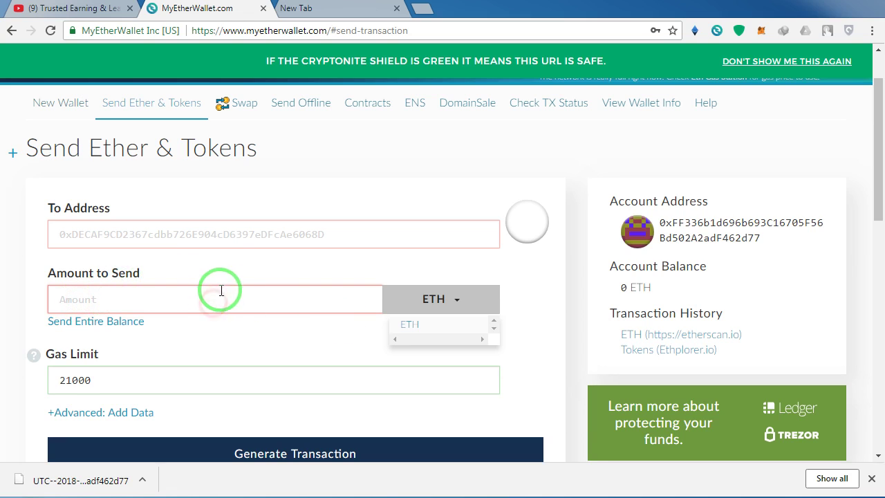
scroll(217, 292, down, 2)
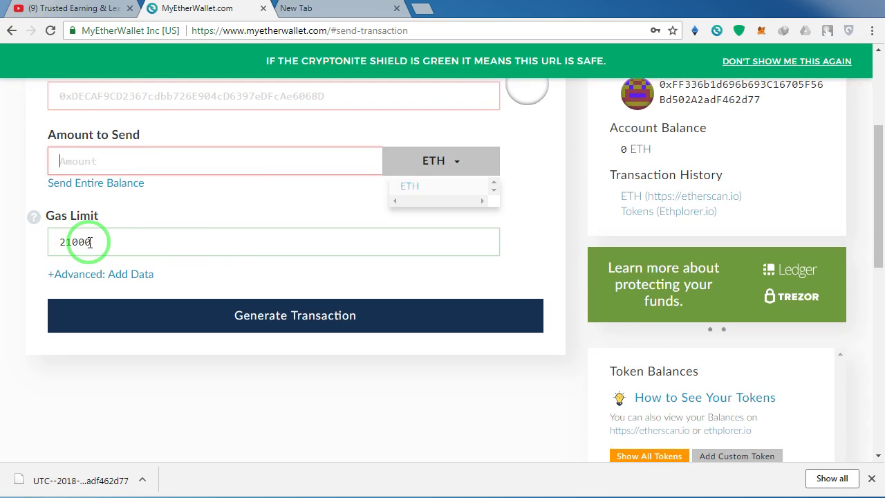
scroll(91, 243, up, 3)
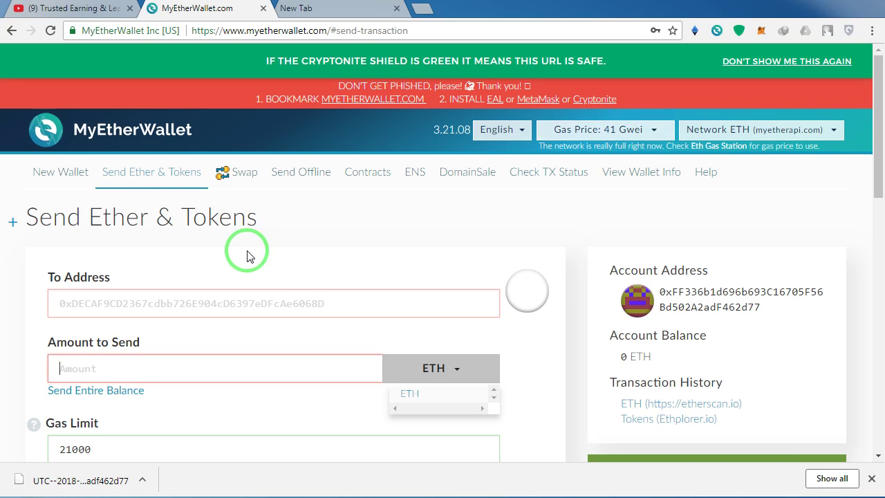
scroll(208, 242, down, 2)
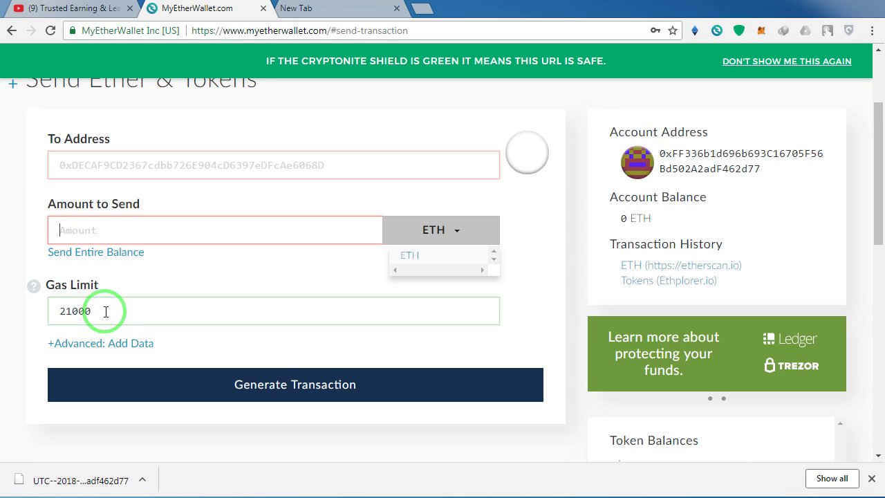
scroll(106, 311, up, 3)
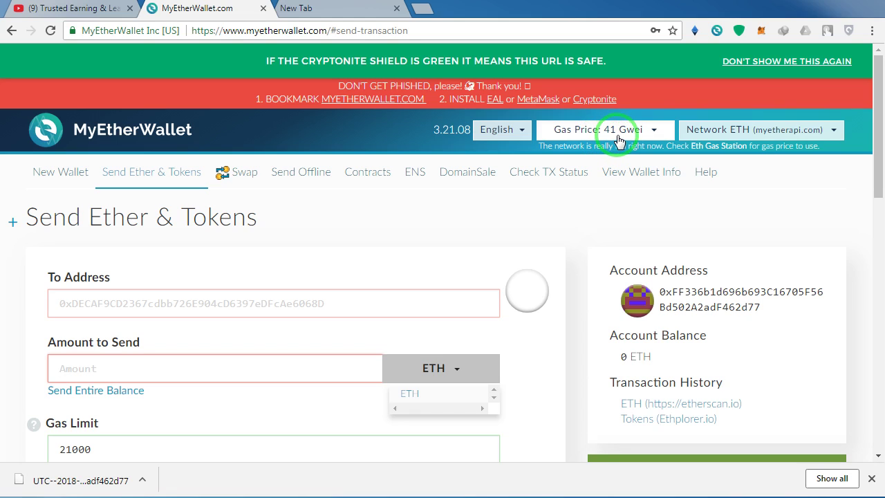
scroll(622, 140, down, 3)
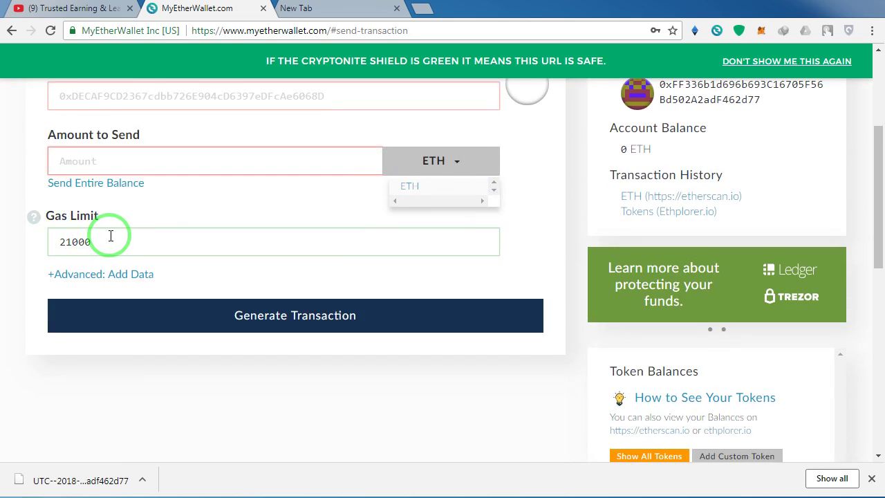
scroll(111, 237, up, 1)
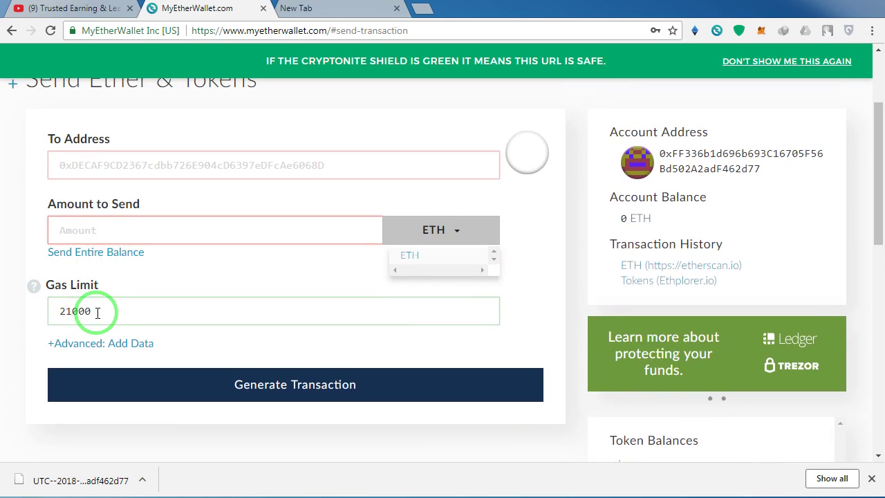
- Put the cursor in the Gas Limit field and examine it together with the amount and gas price settings
click(97, 312)
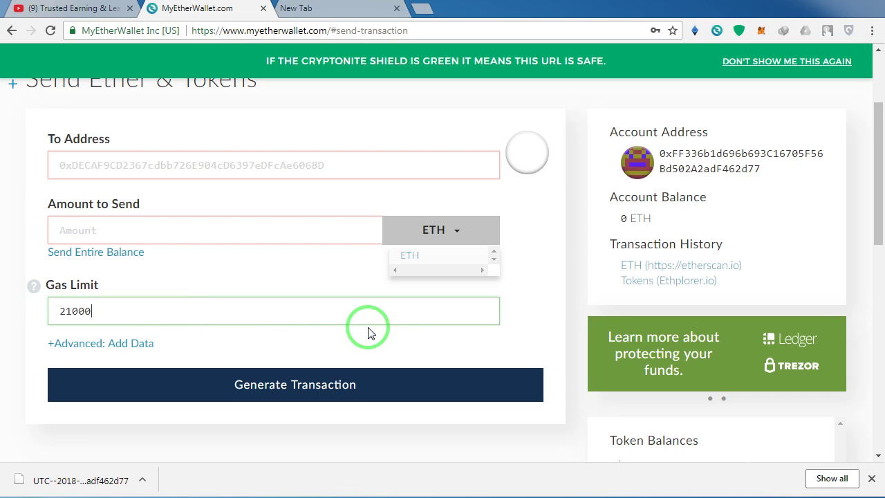
scroll(368, 331, up, 3)
scroll(368, 331, down, 3)
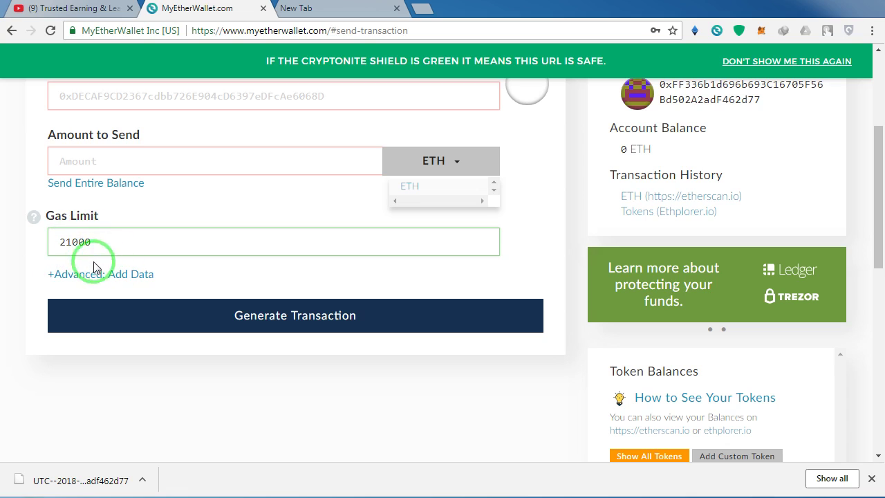
click(87, 242)
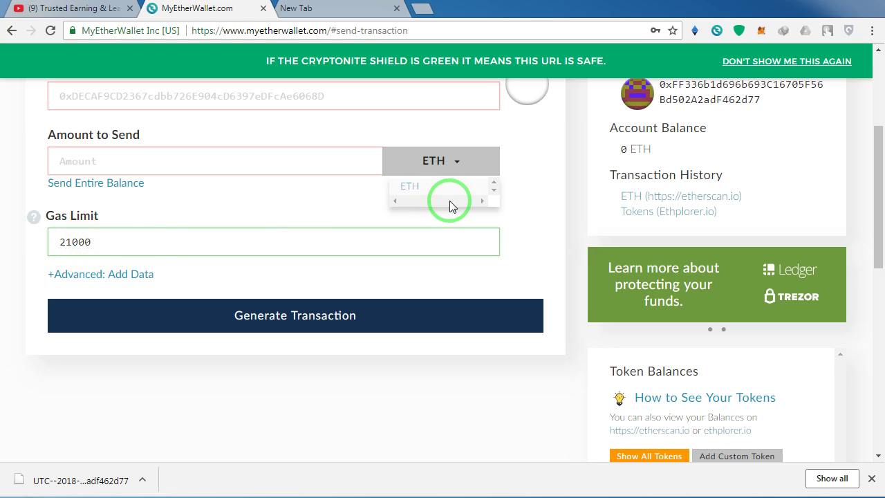
scroll(280, 252, up, 2)
scroll(262, 256, down, 3)
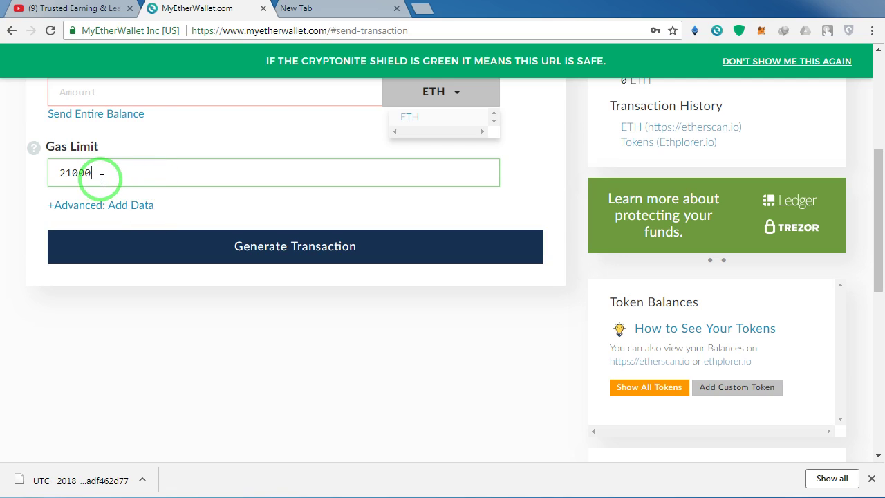
scroll(168, 191, up, 2)
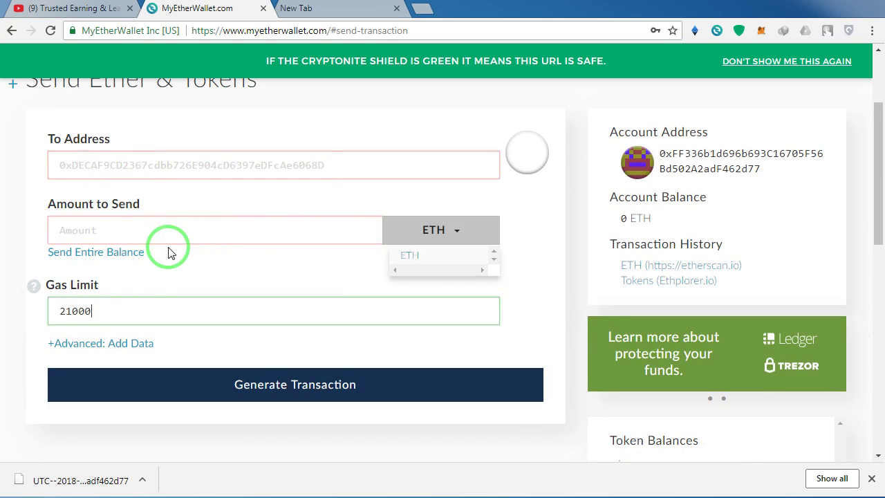
scroll(286, 189, up, 2)
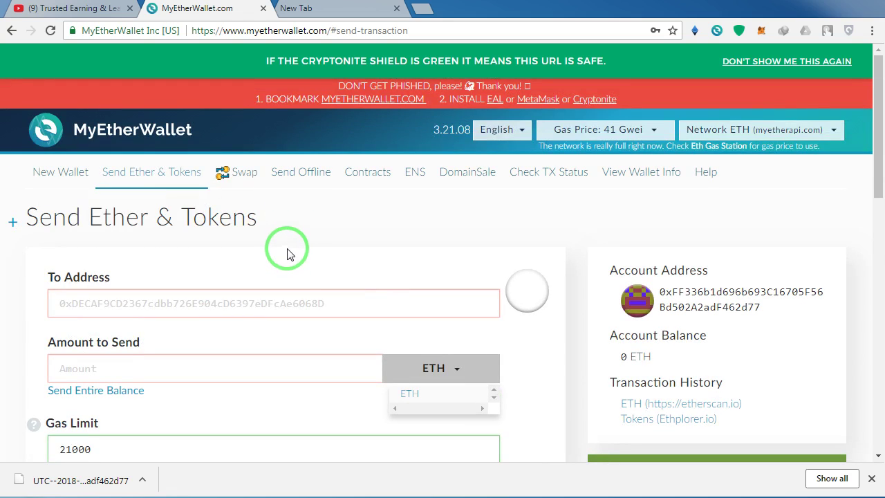
scroll(283, 246, down, 2)
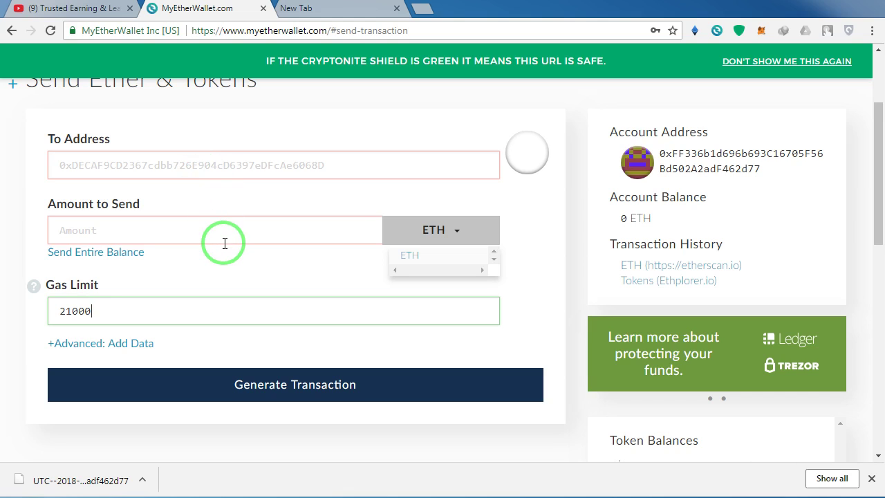
click(147, 321)
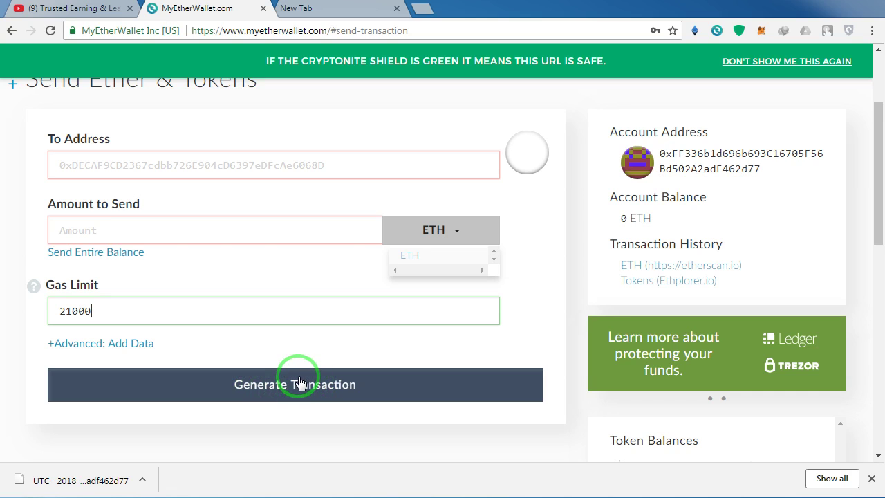
- Look over the whole send form, from recipient address and amount to Generate Transaction, along with the token balances and equivalent values
scroll(336, 358, down, 3)
scroll(336, 358, up, 2)
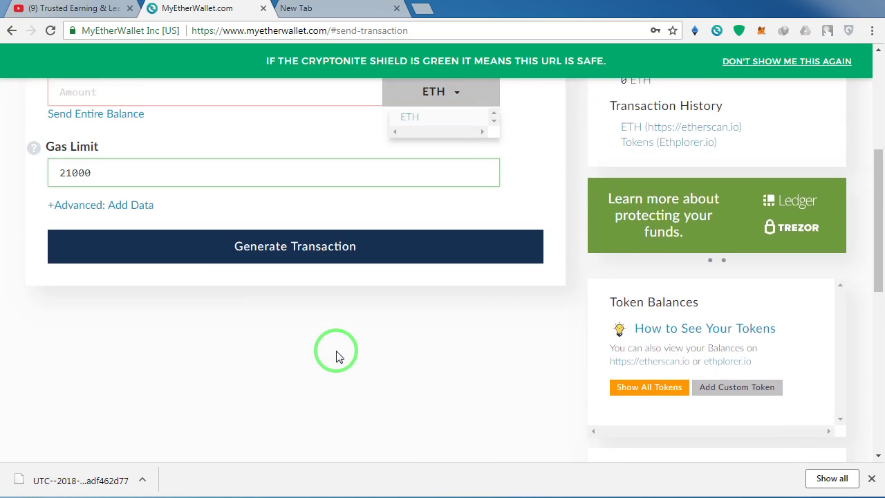
scroll(336, 357, up, 3)
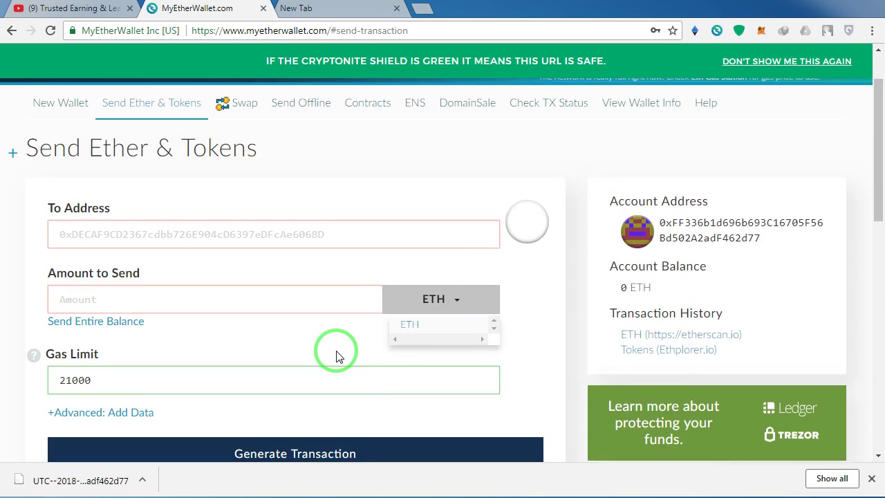
scroll(336, 358, down, 3)
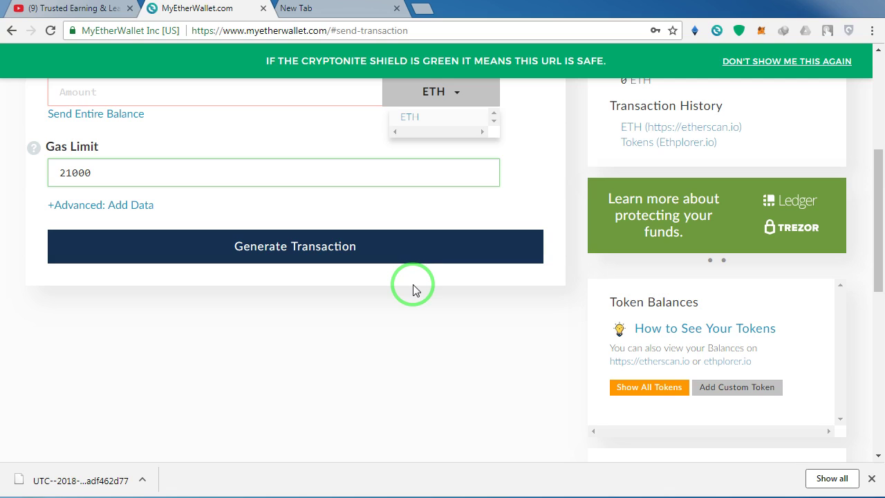
scroll(415, 299, up, 3)
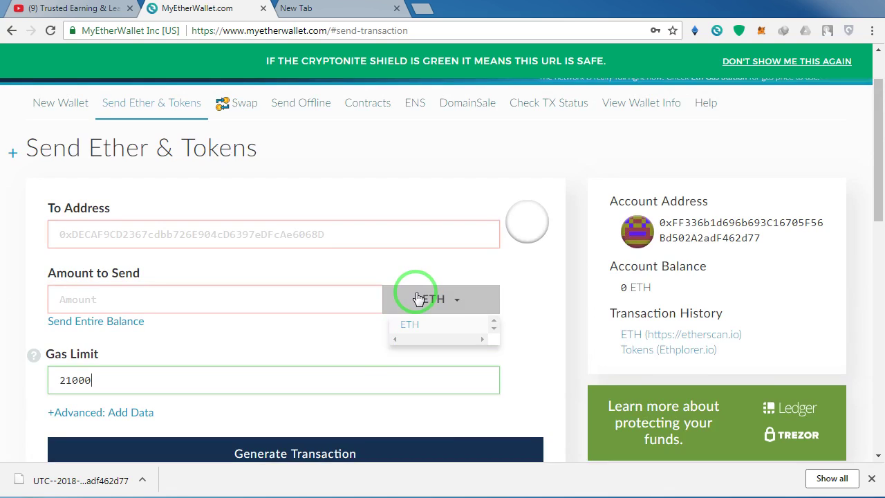
scroll(418, 299, down, 2)
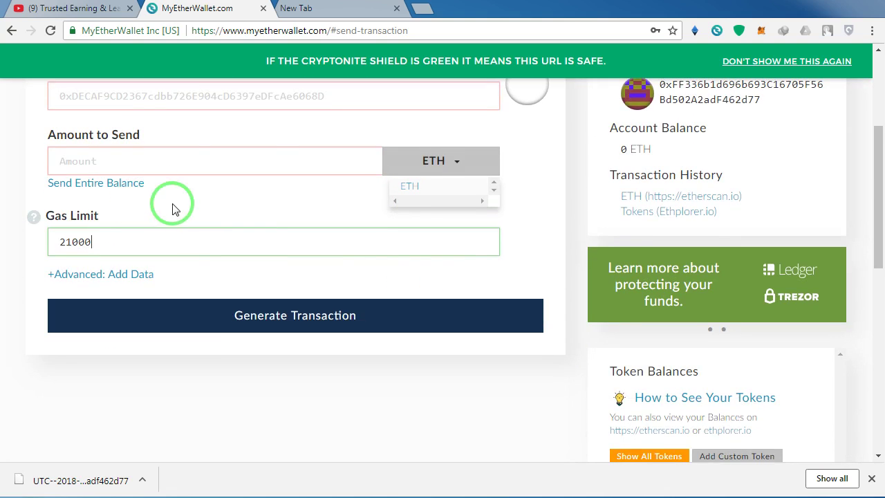
scroll(222, 222, up, 3)
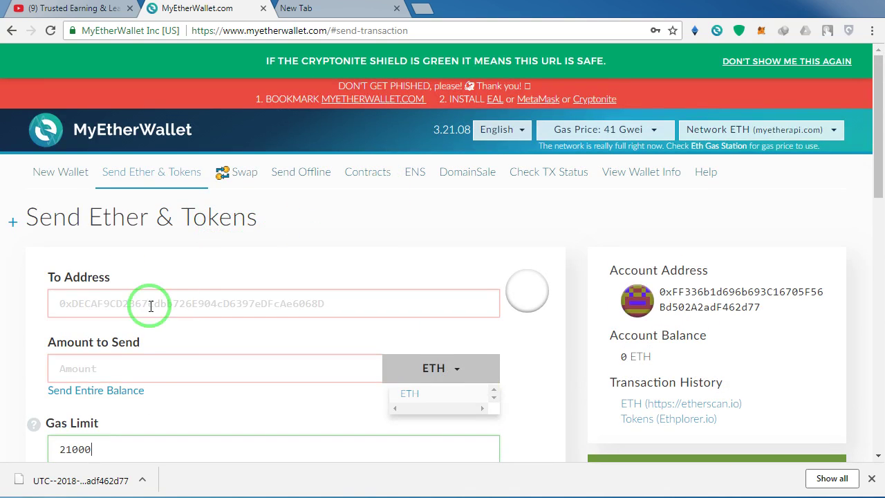
scroll(148, 370, down, 3)
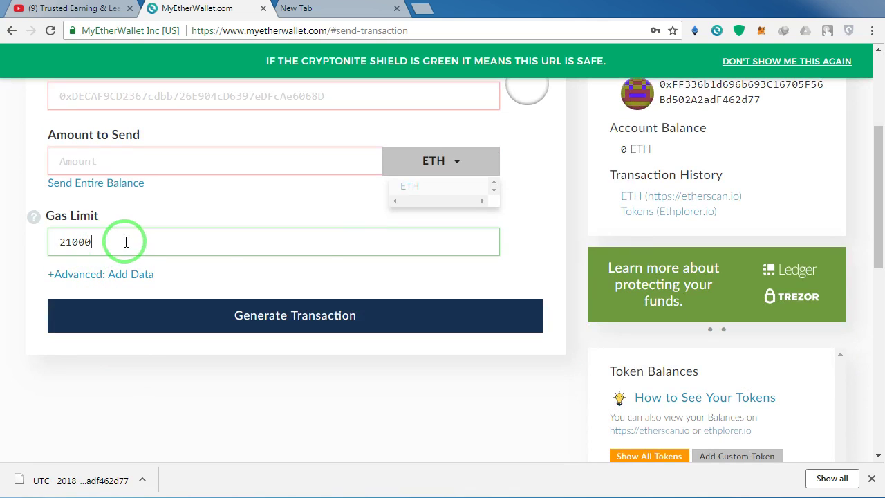
scroll(324, 270, up, 3)
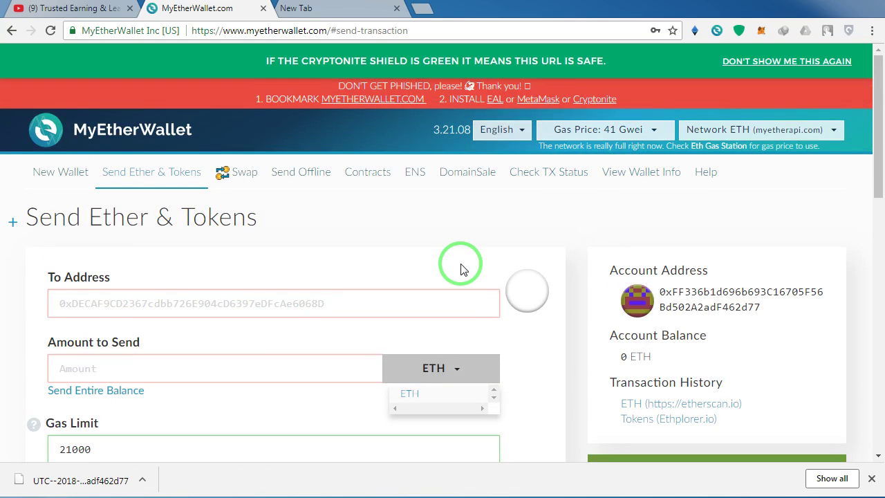
scroll(440, 302, down, 2)
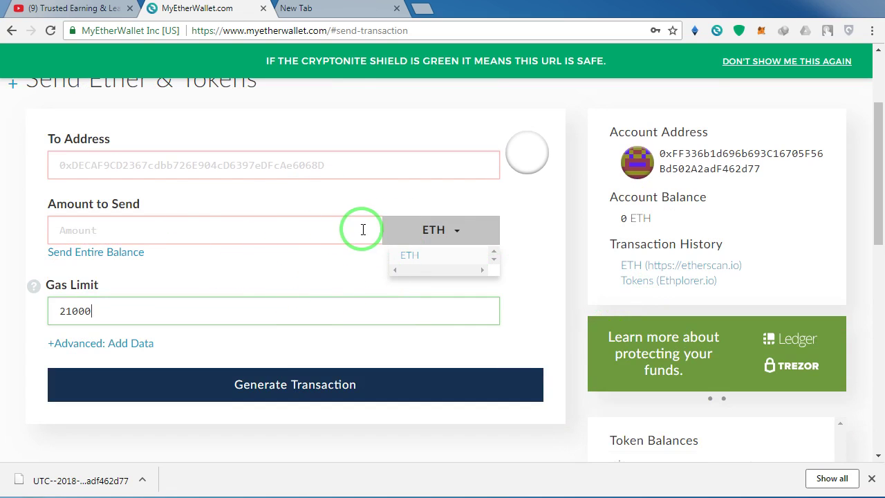
scroll(334, 315, down, 2)
scroll(318, 308, down, 1)
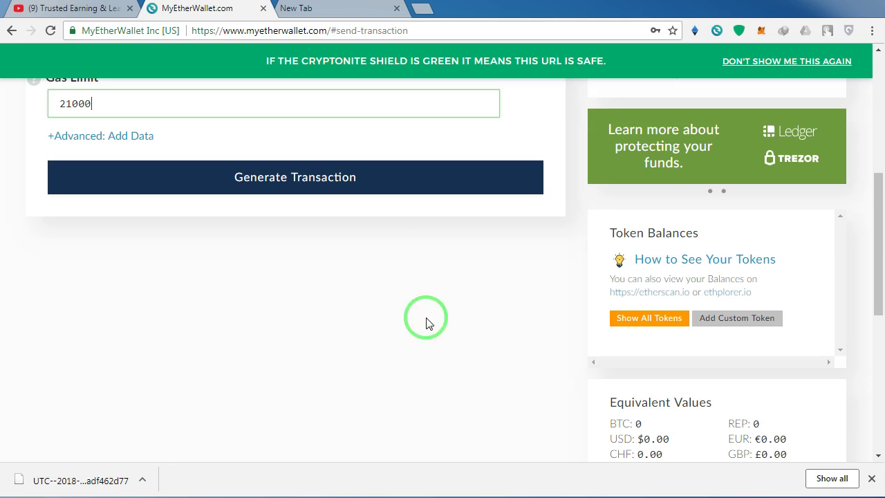
scroll(357, 332, up, 2)
scroll(356, 331, up, 3)
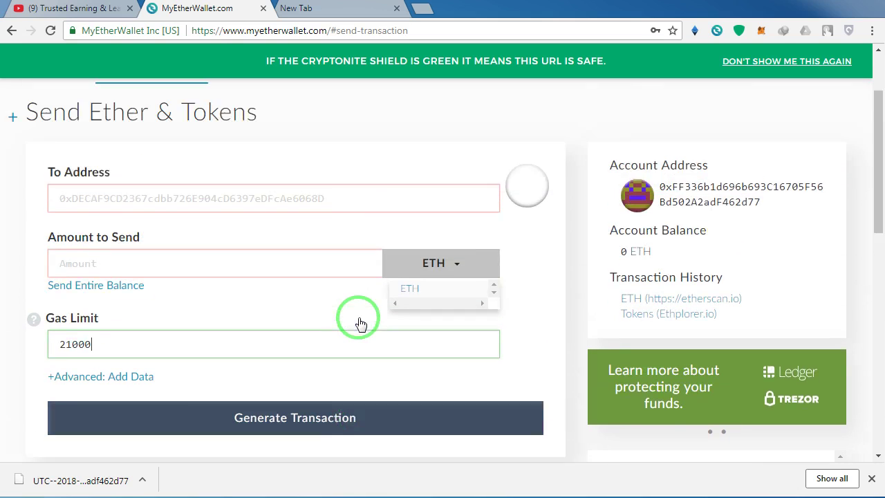
- Open the wallet's ETH transaction history on Etherscan and examine the address overview and transaction list
scroll(411, 302, down, 2)
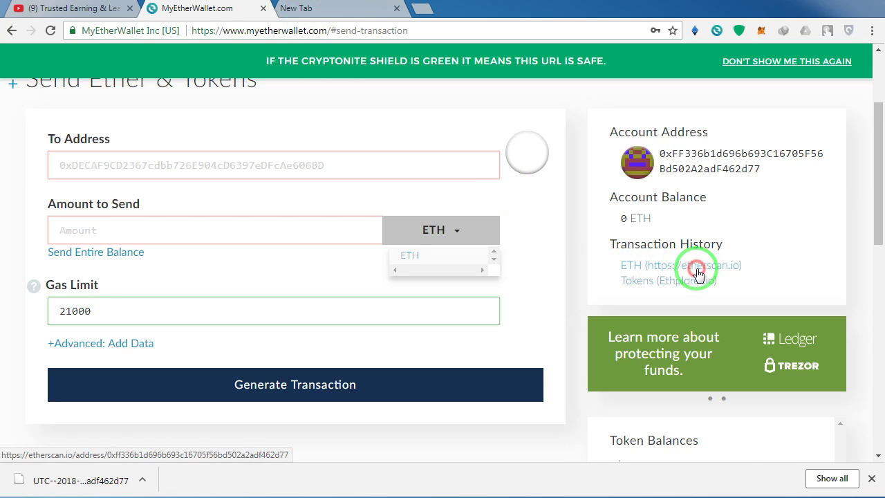
click(699, 274)
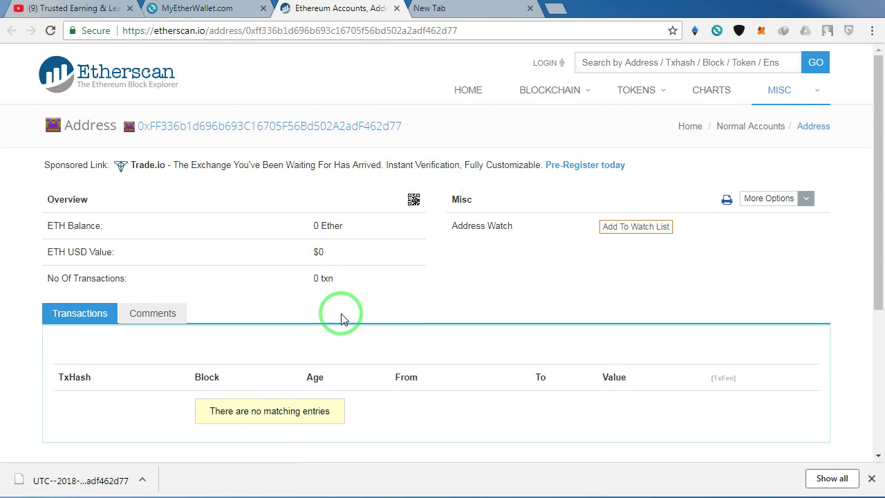
scroll(318, 291, down, 2)
scroll(272, 255, up, 3)
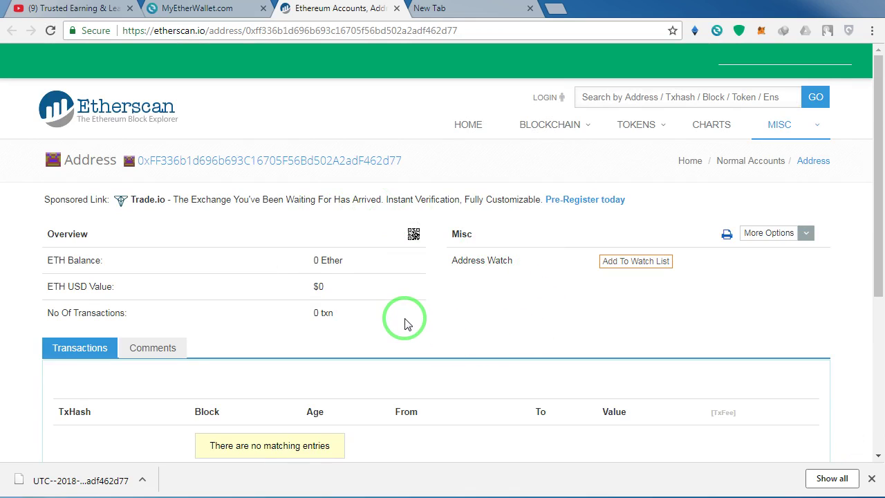
scroll(403, 318, down, 2)
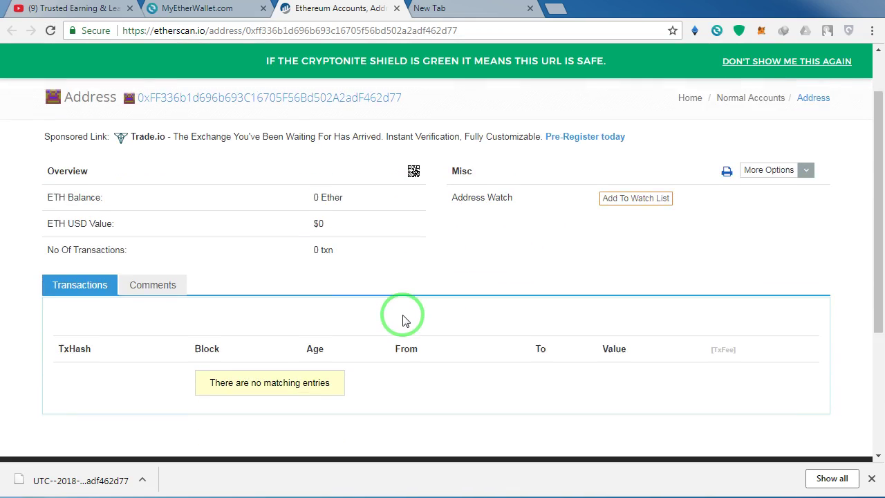
scroll(404, 316, up, 2)
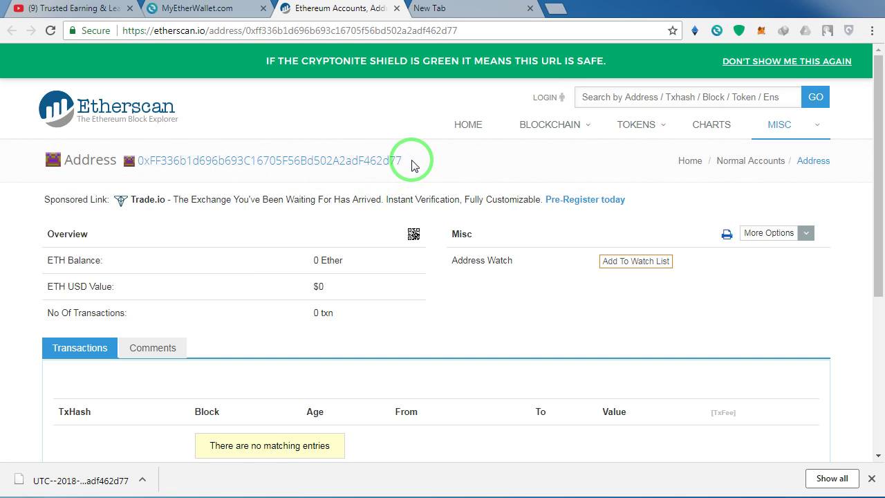
- Focus Etherscan's address search field, check the wallet page in MyEtherWallet, and return to the Etherscan transaction list
click(613, 99)
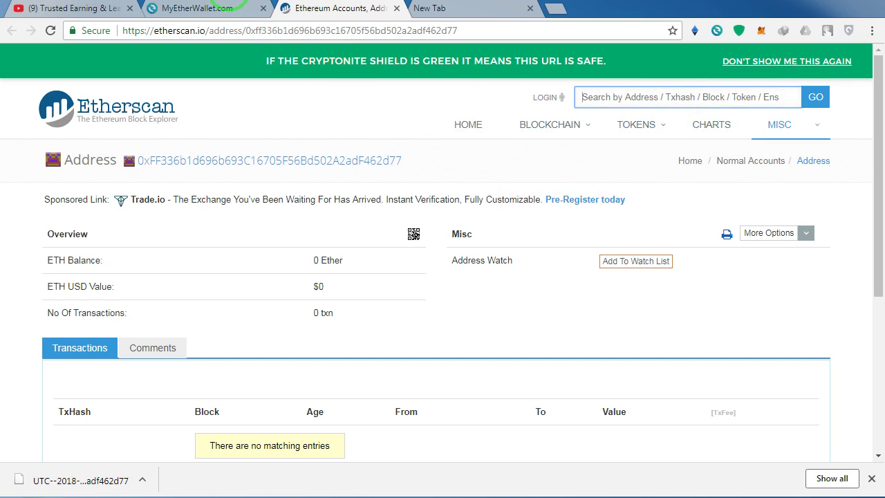
click(228, 14)
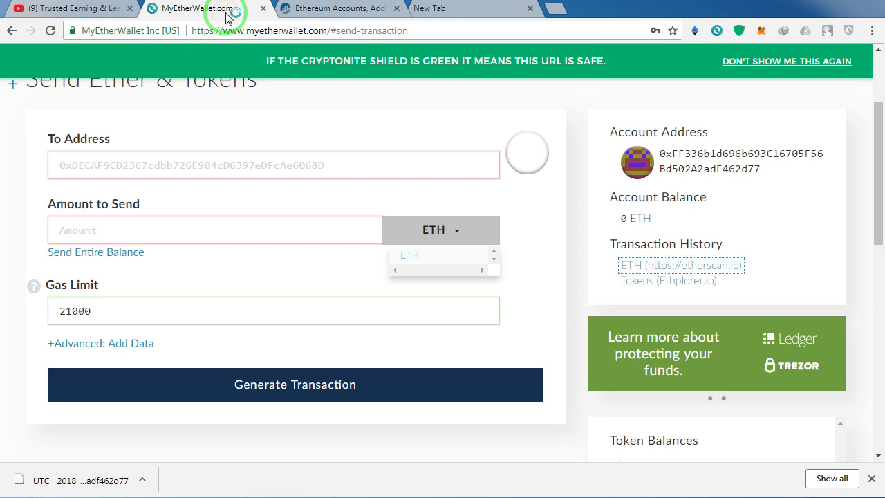
click(366, 14)
scroll(415, 270, down, 2)
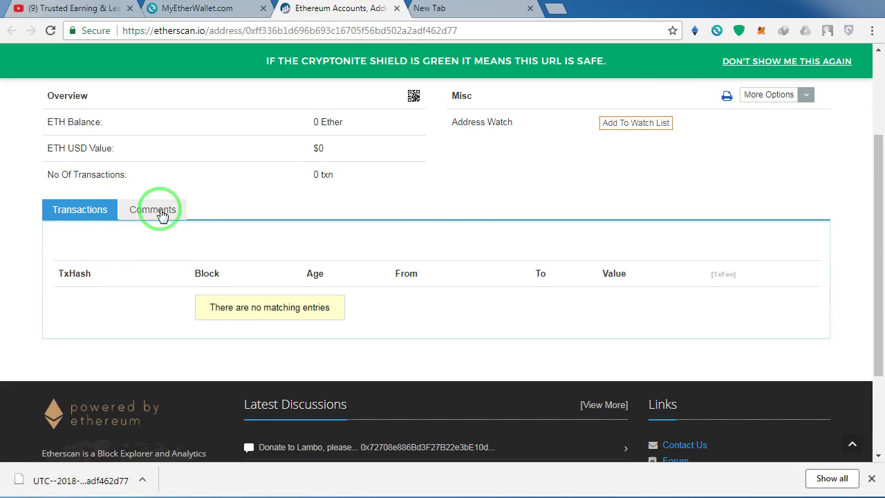
- Open the wallet's token transaction history on Ethplorer from MyEtherWallet and examine the address information, token balances and transfers
scroll(325, 229, up, 2)
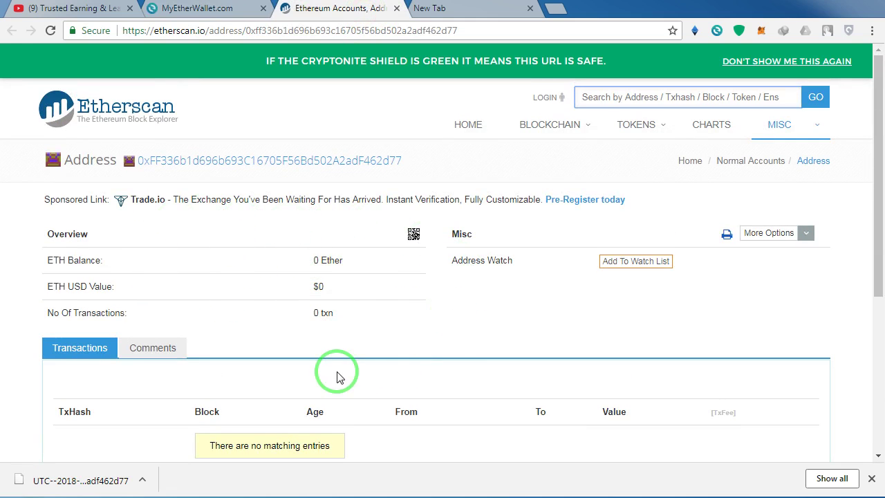
click(218, 10)
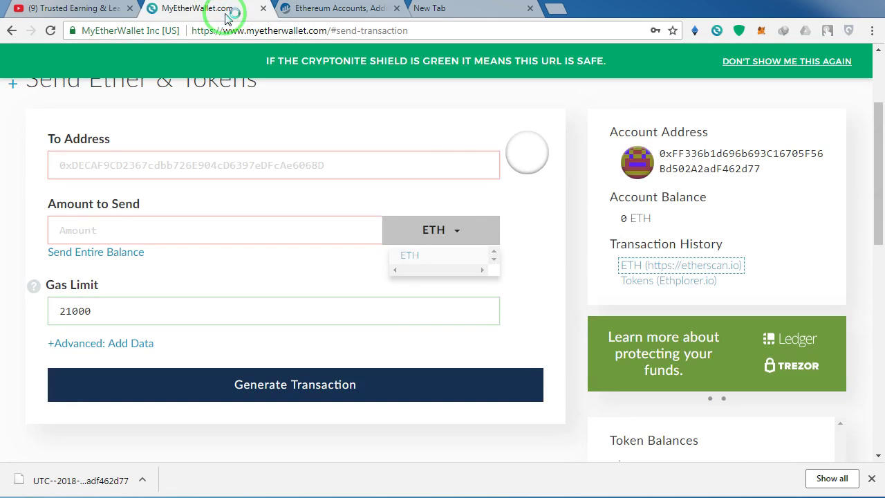
click(672, 283)
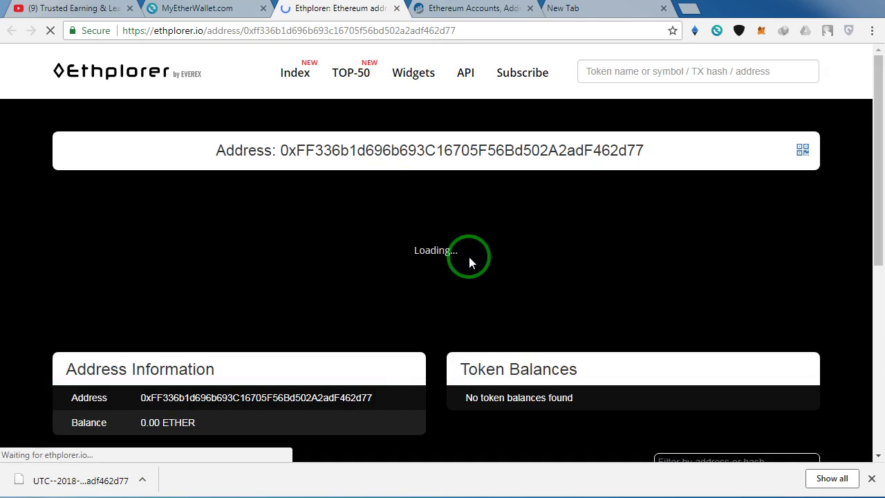
scroll(467, 249, down, 5)
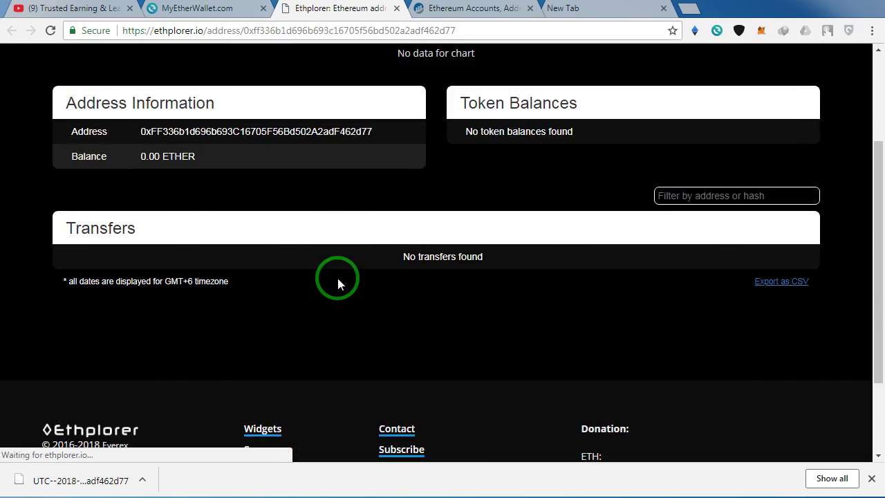
scroll(457, 283, down, 2)
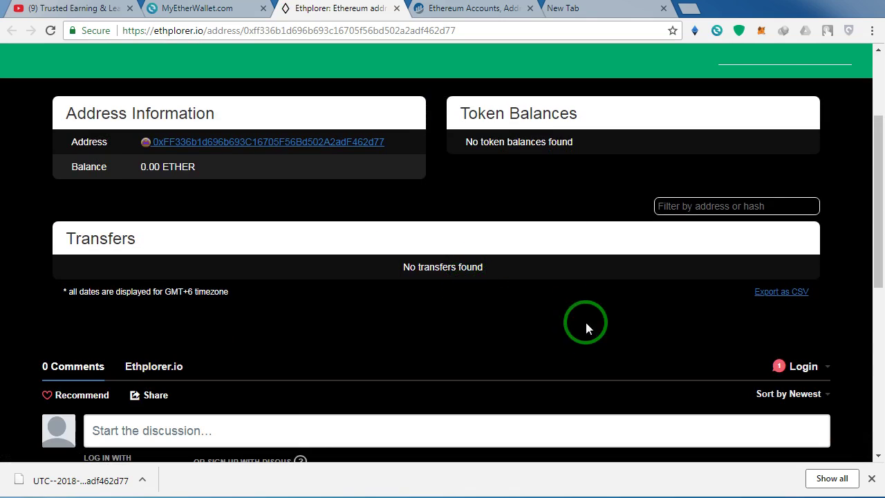
scroll(450, 242, down, 3)
scroll(484, 249, up, 3)
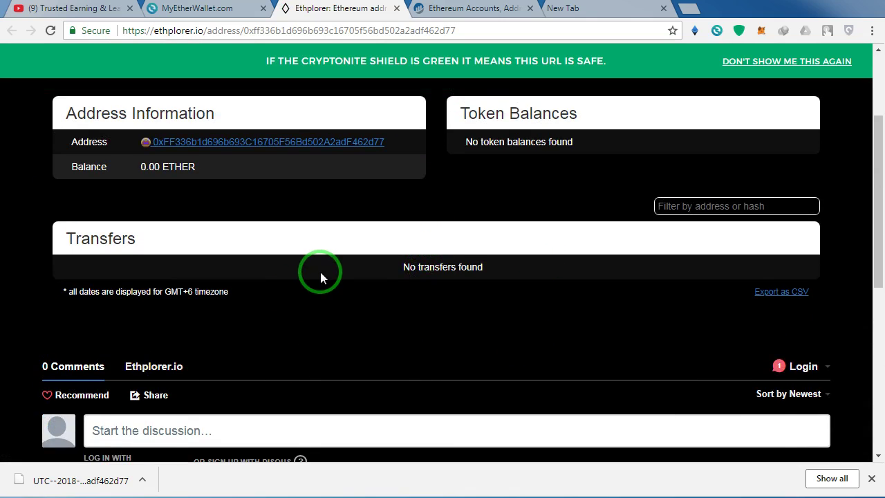
scroll(322, 276, up, 2)
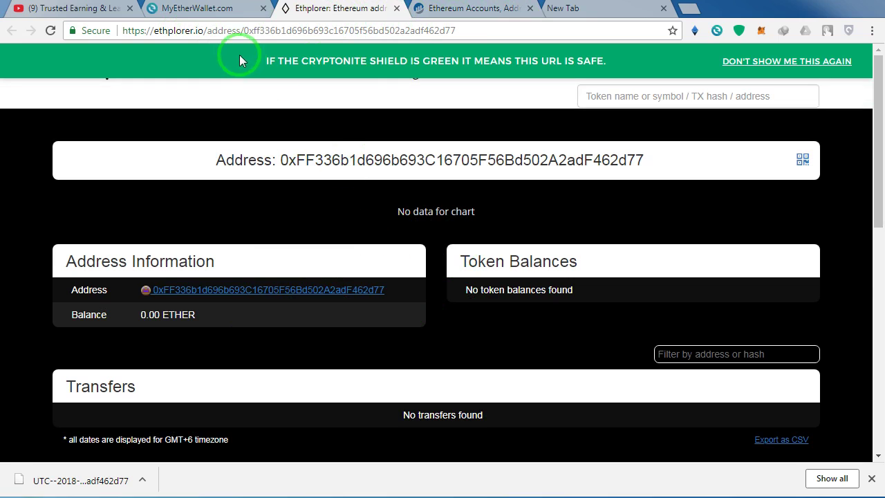
- Recheck the address overview and transaction list on Etherscan, and return to the MyEtherWallet send page
click(435, 15)
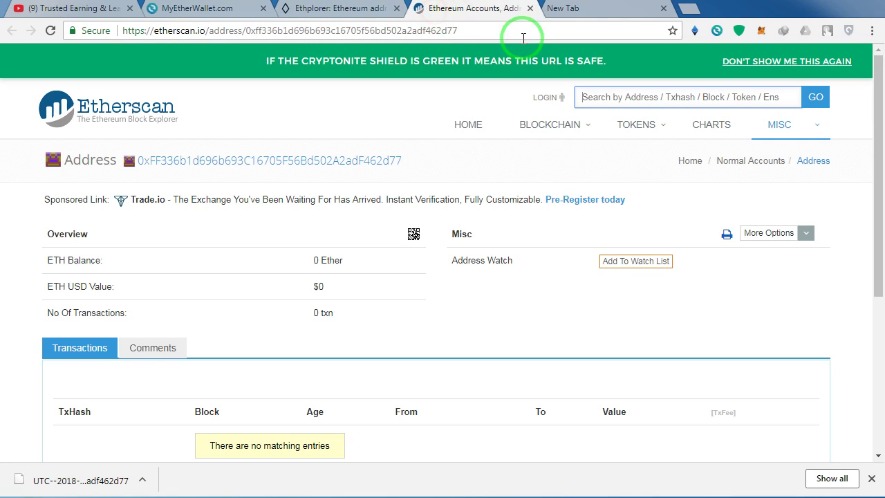
scroll(386, 296, down, 2)
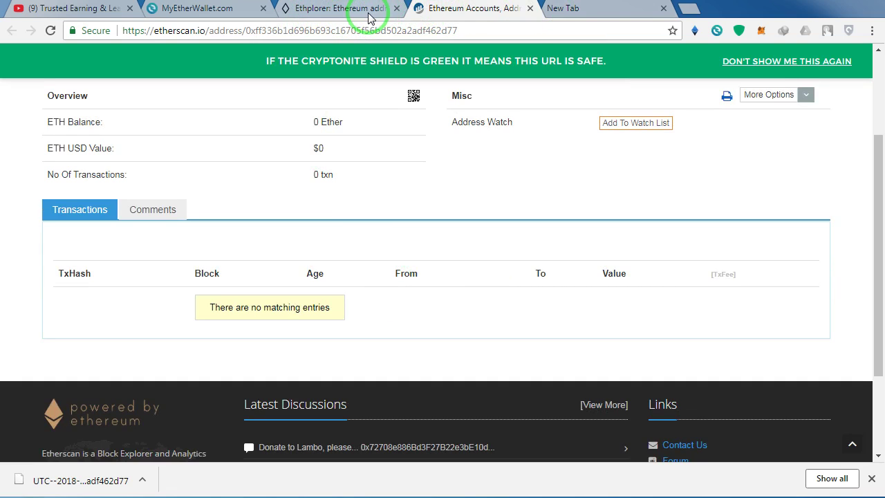
click(220, 14)
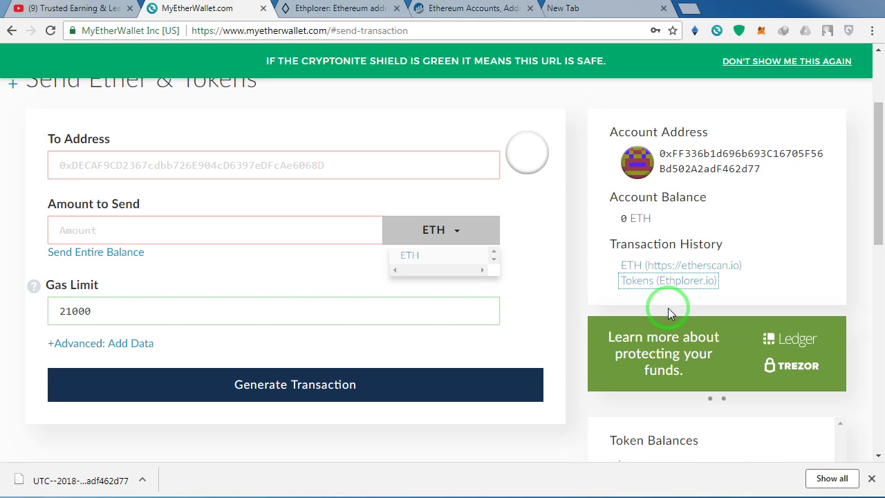
- Open the Add Custom Token form under Token Balances and look through its contract address, token symbol and decimals fields
scroll(672, 293, down, 3)
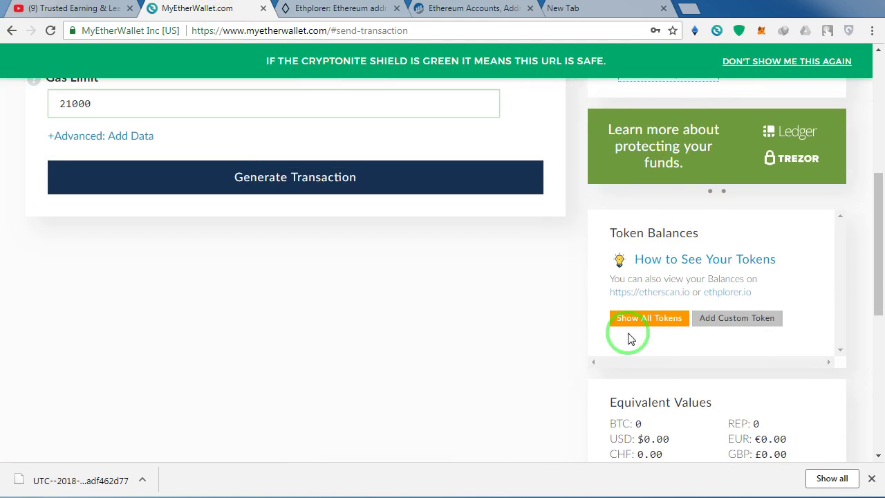
scroll(658, 362, down, 1)
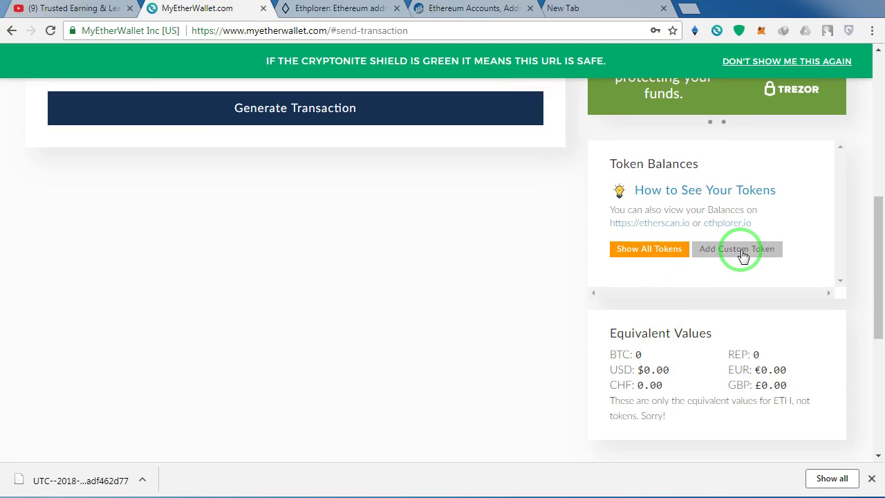
click(742, 255)
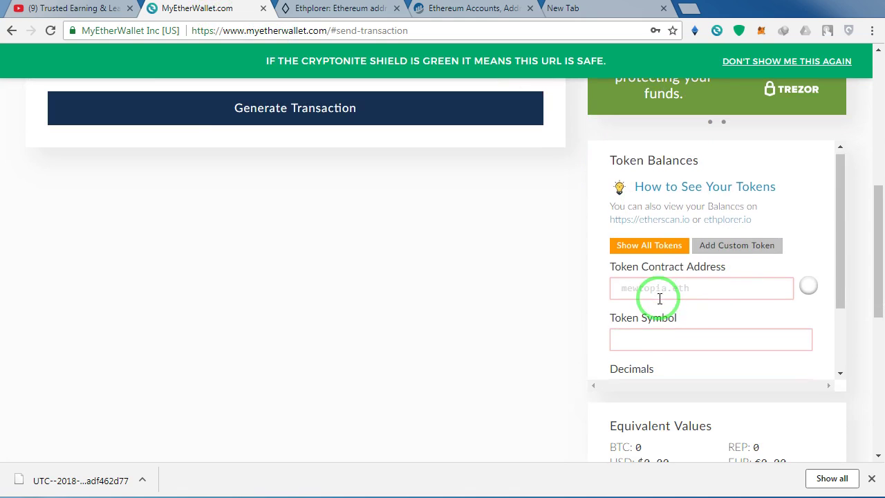
scroll(658, 296, down, 2)
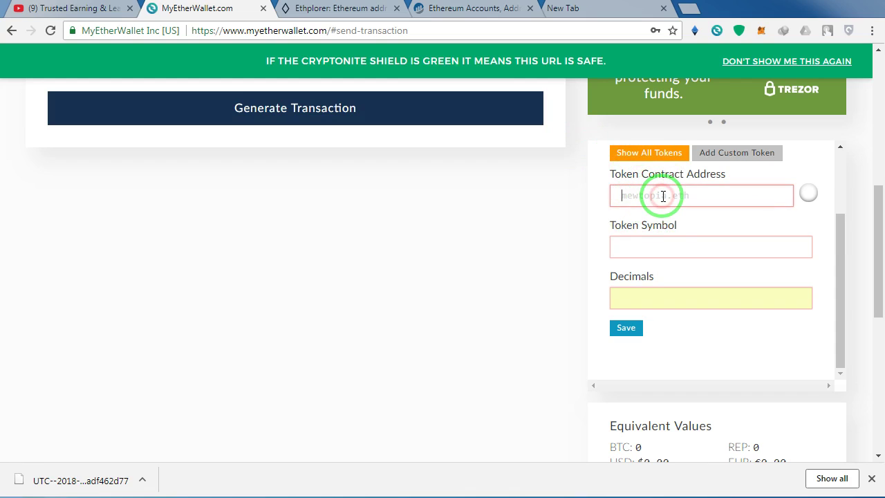
click(652, 242)
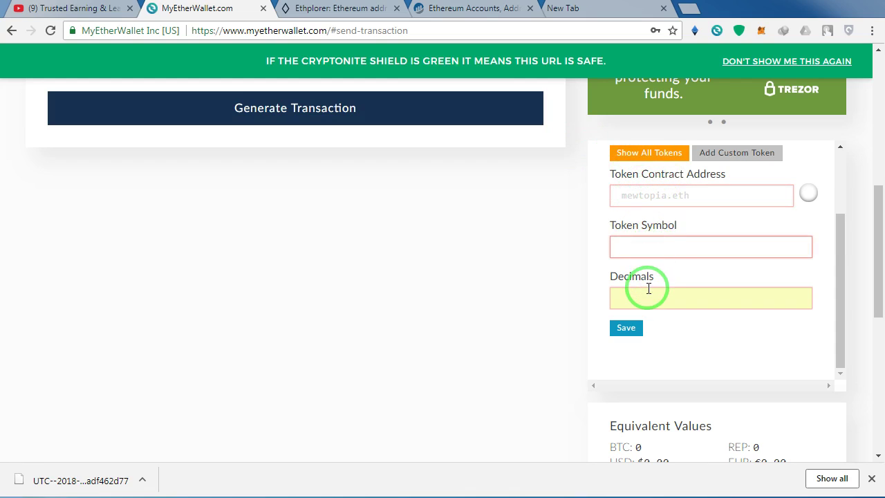
click(646, 304)
click(696, 372)
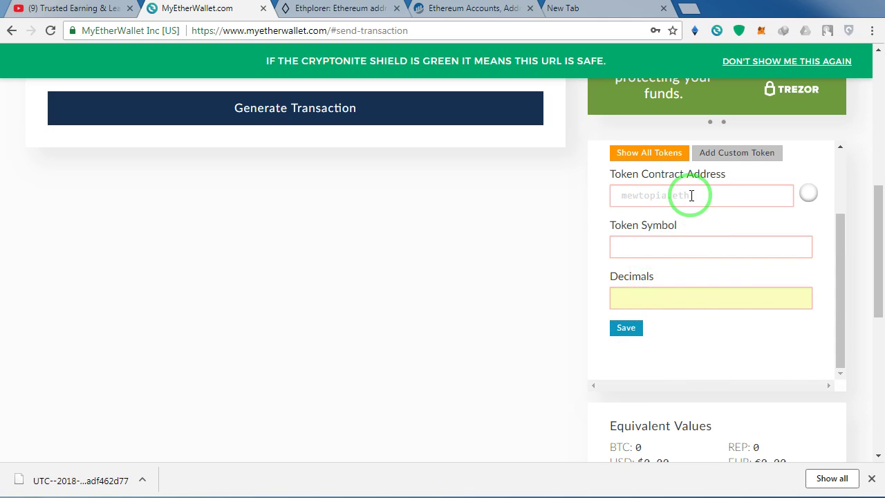
- Review the account address, balance and transaction history links together with the send form and the Token Balances section
scroll(696, 207, up, 4)
scroll(697, 250, up, 3)
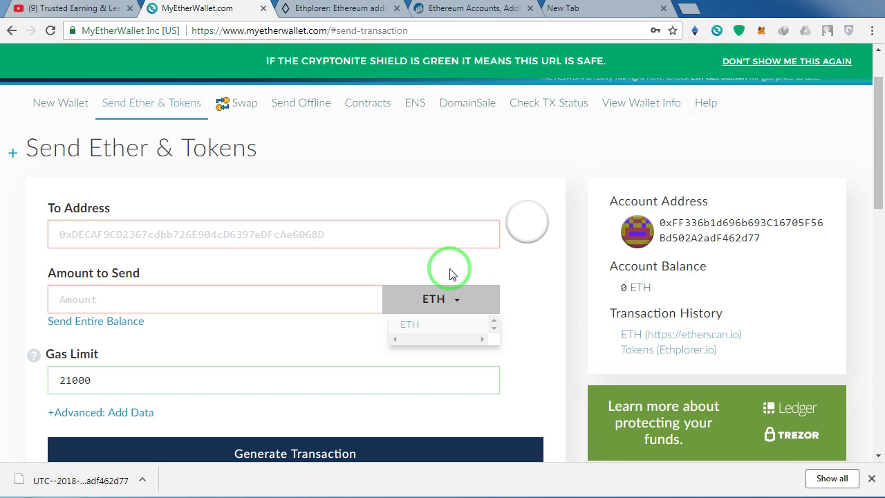
scroll(496, 269, down, 2)
scroll(497, 268, down, 1)
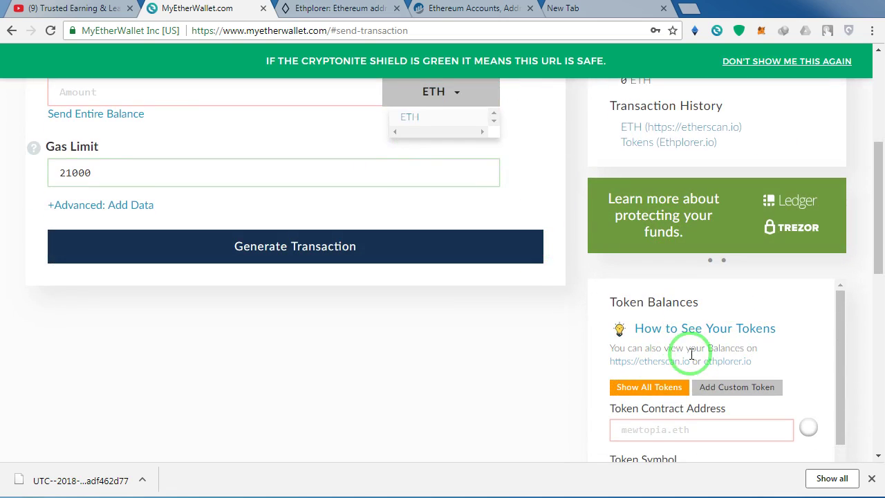
scroll(583, 258, up, 3)
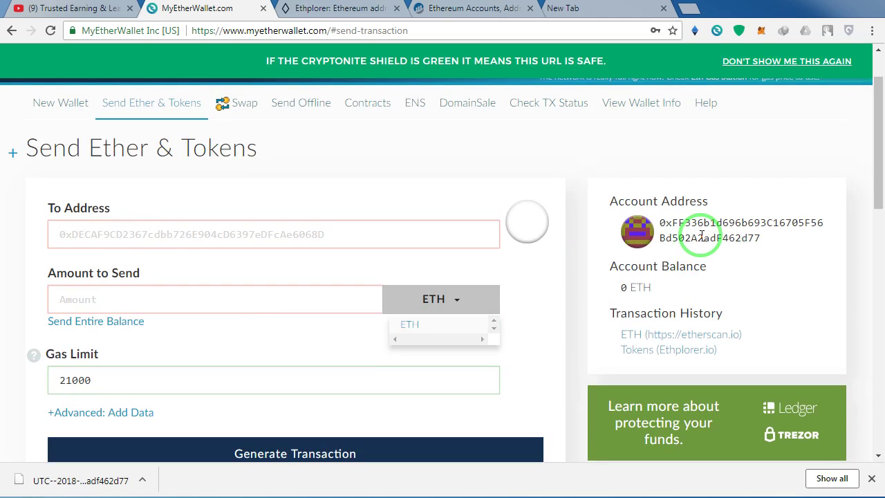
scroll(702, 235, down, 3)
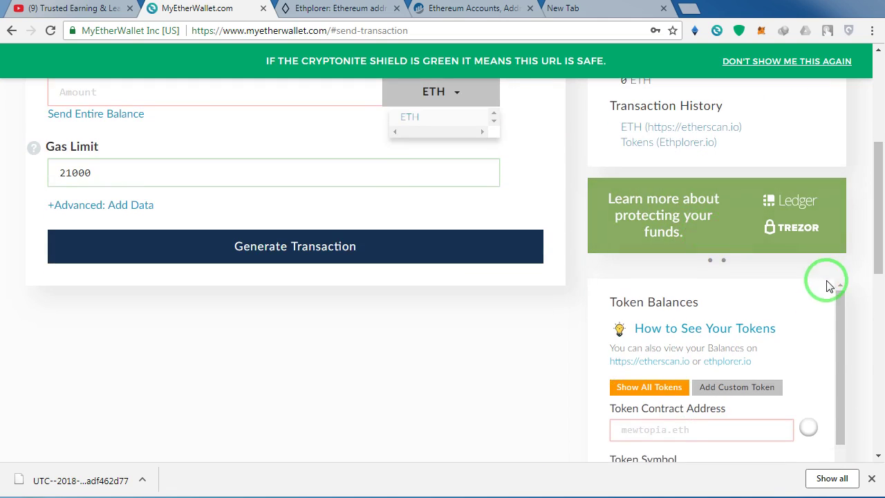
scroll(721, 326, down, 1)
scroll(708, 316, up, 1)
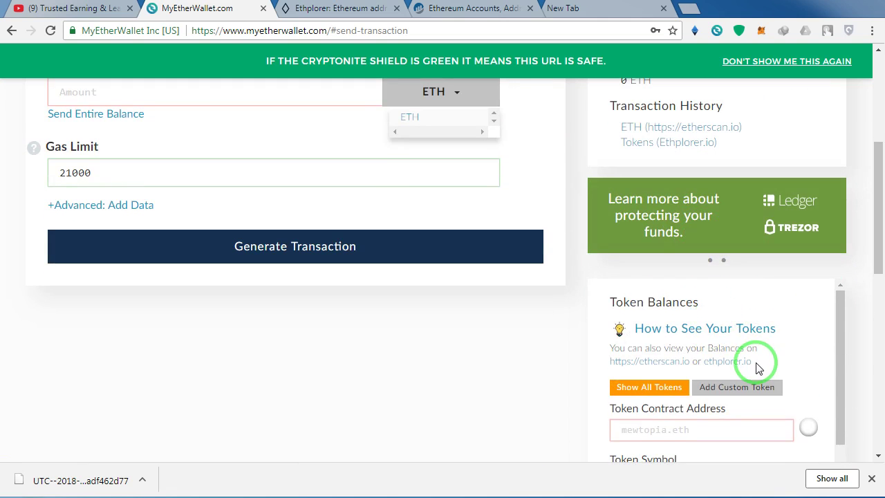
scroll(750, 339, down, 1)
scroll(788, 320, up, 1)
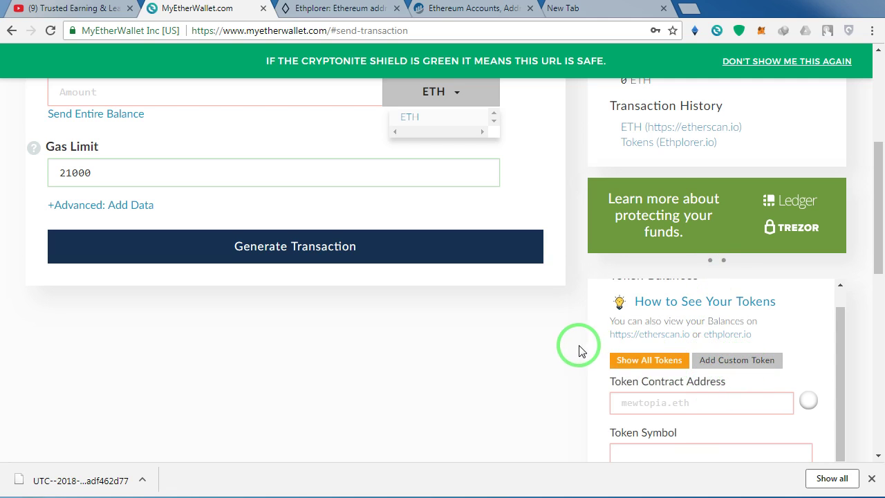
scroll(580, 348, up, 2)
scroll(591, 331, down, 2)
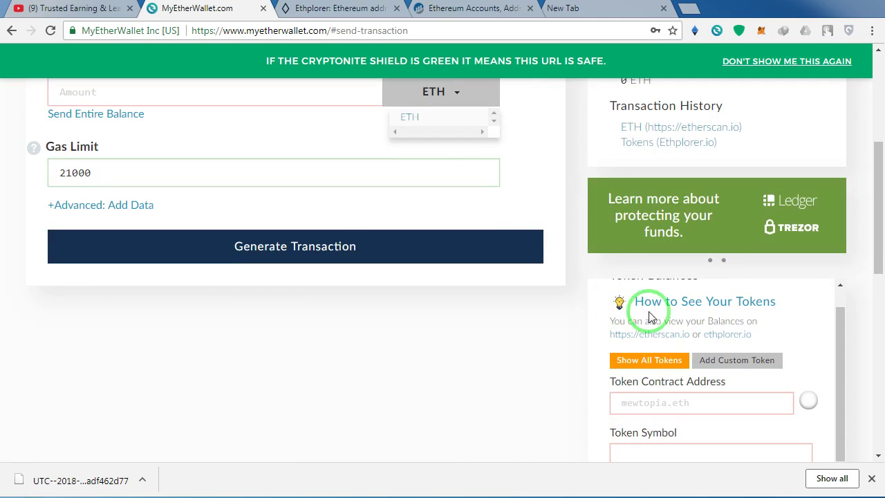
scroll(550, 327, up, 4)
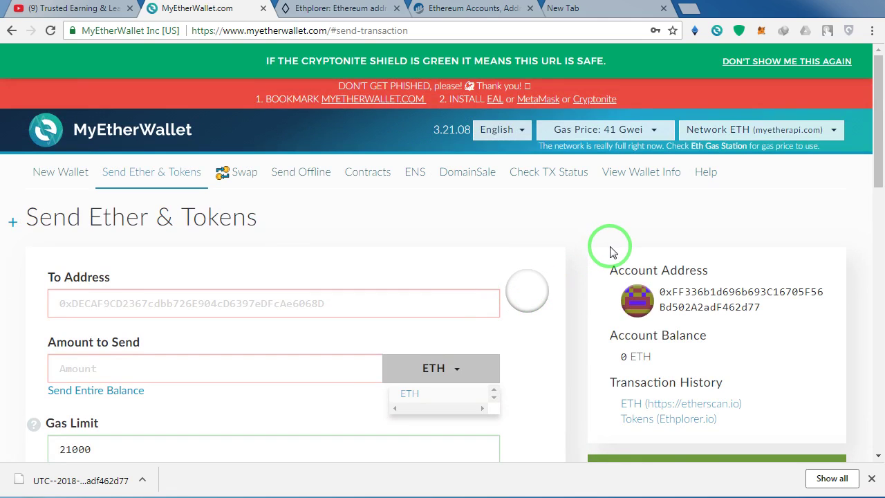
scroll(609, 246, down, 2)
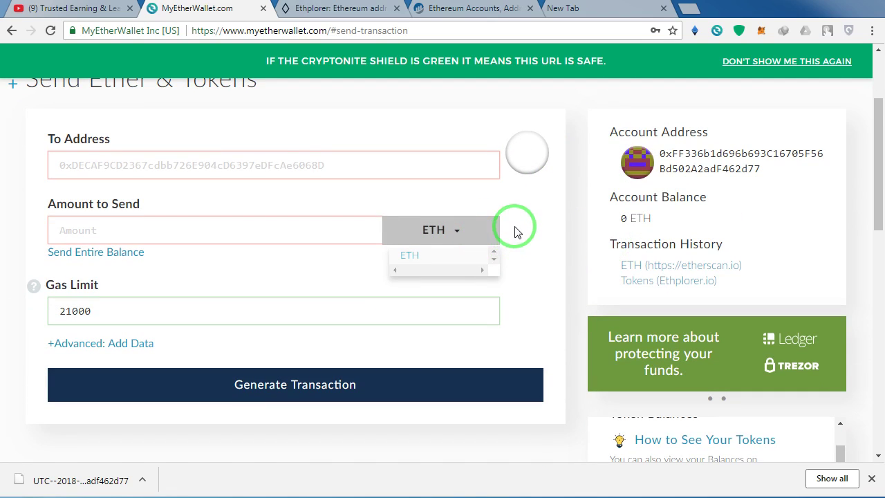
- Switch to the Ethplorer page of a wallet that holds tokens and examine its list of token transfers
key(ctrl+Tab)
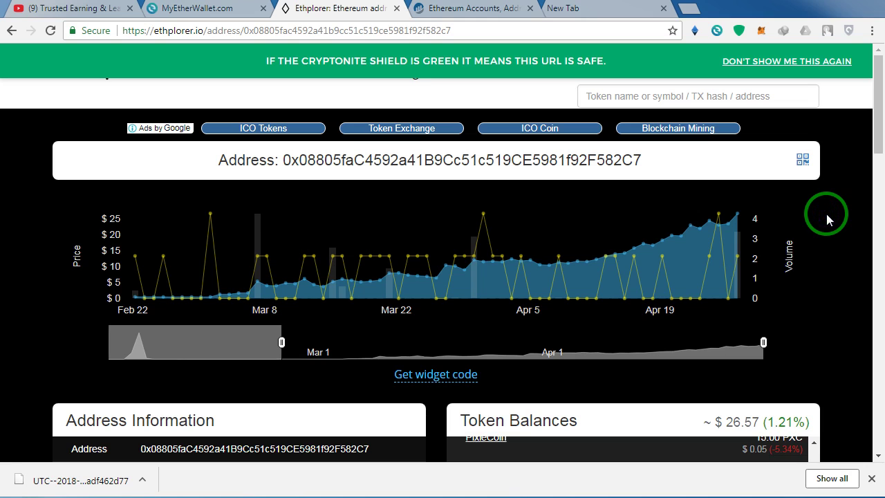
scroll(828, 220, down, 4)
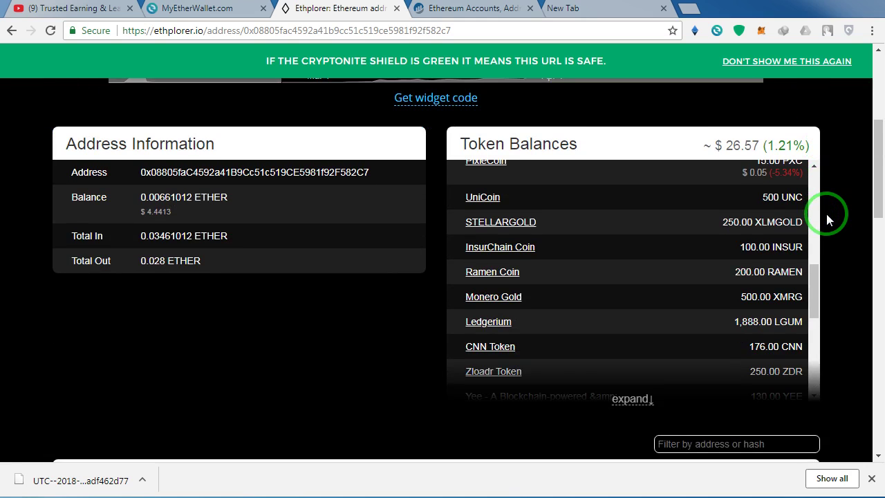
scroll(828, 220, down, 8)
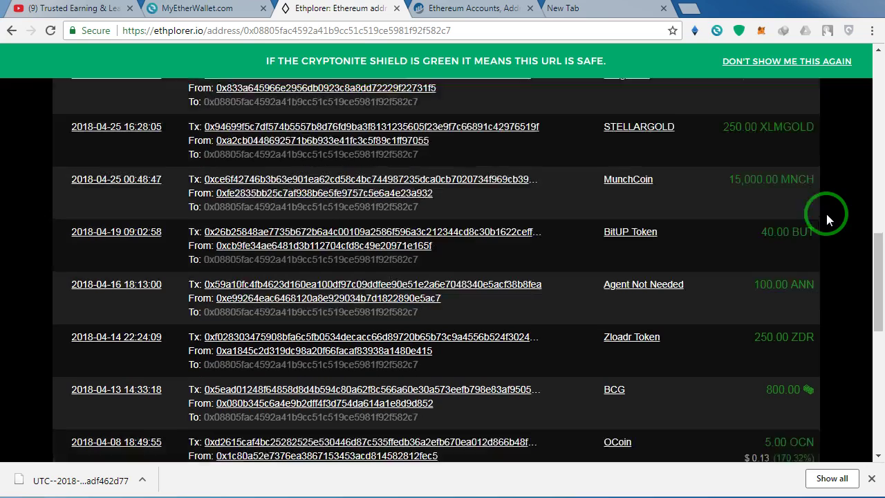
scroll(828, 219, down, 2)
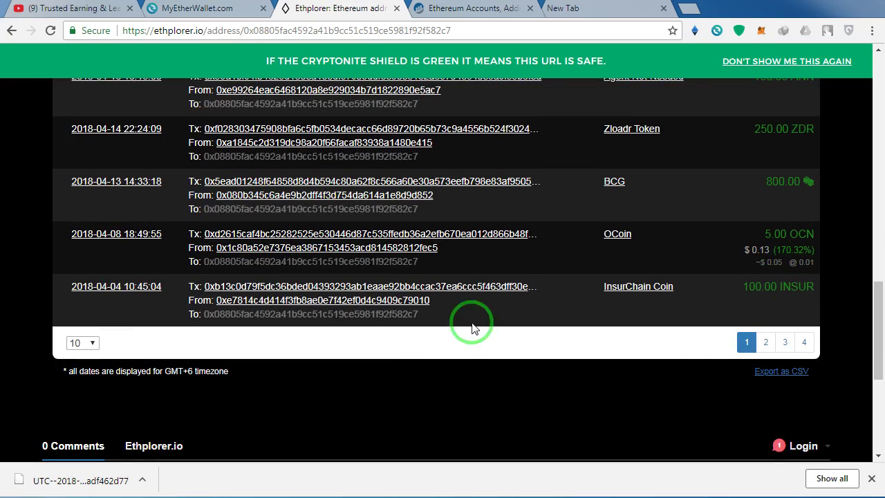
scroll(692, 283, up, 1)
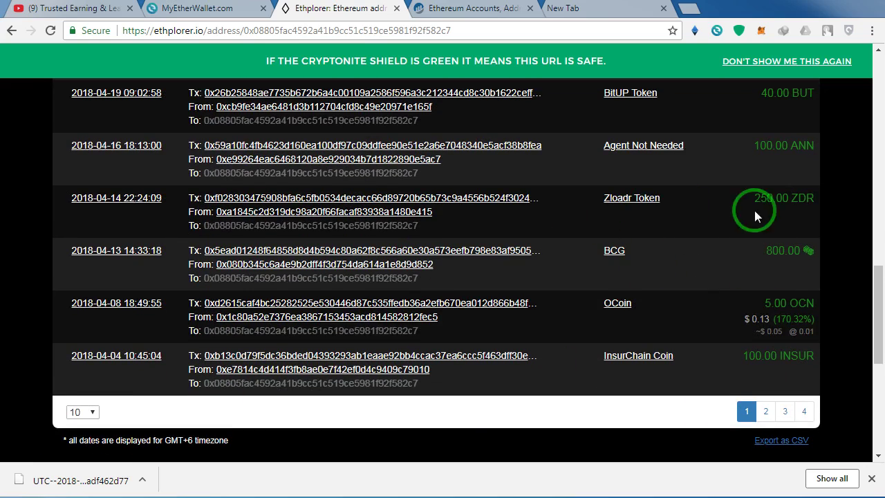
scroll(754, 211, up, 4)
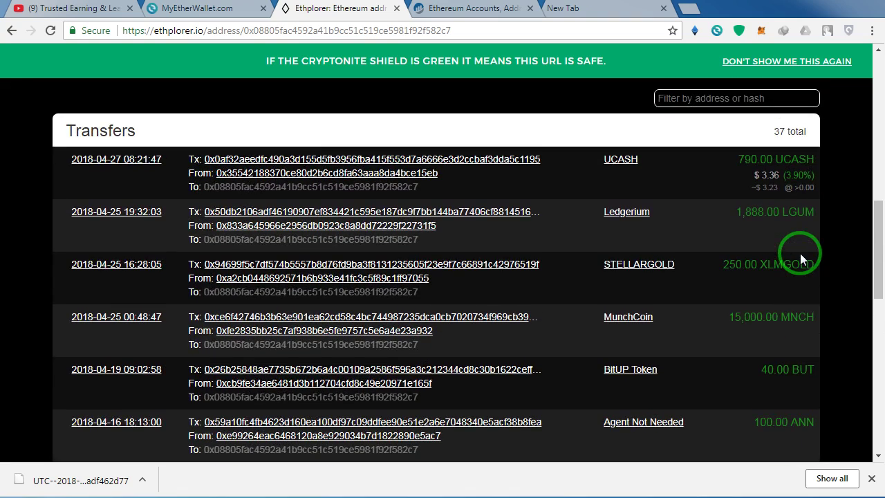
scroll(818, 255, down, 4)
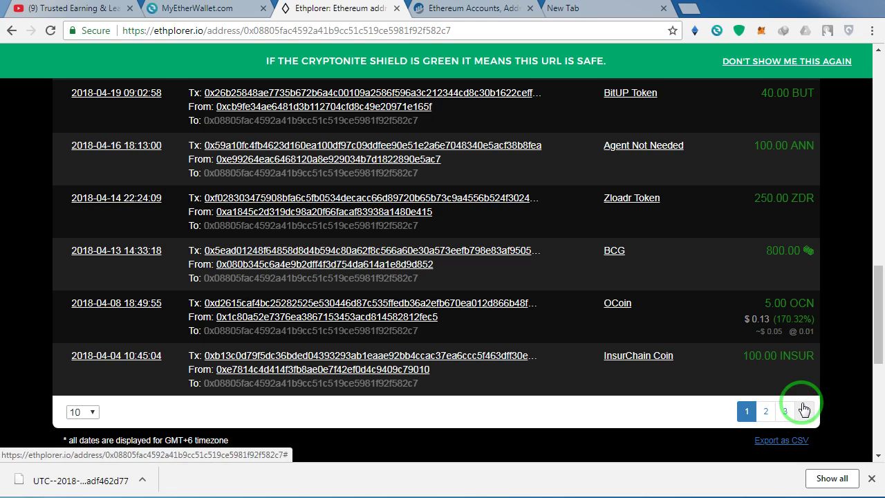
- Return to the Token Balances list on Ethplorer and read through the tokens held from the first entry onward
scroll(804, 410, up, 13)
scroll(787, 385, down, 2)
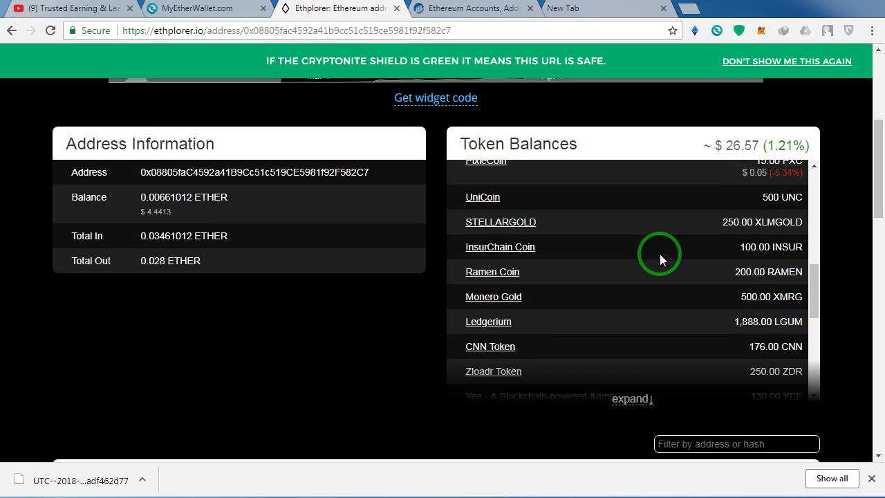
scroll(661, 252, up, 8)
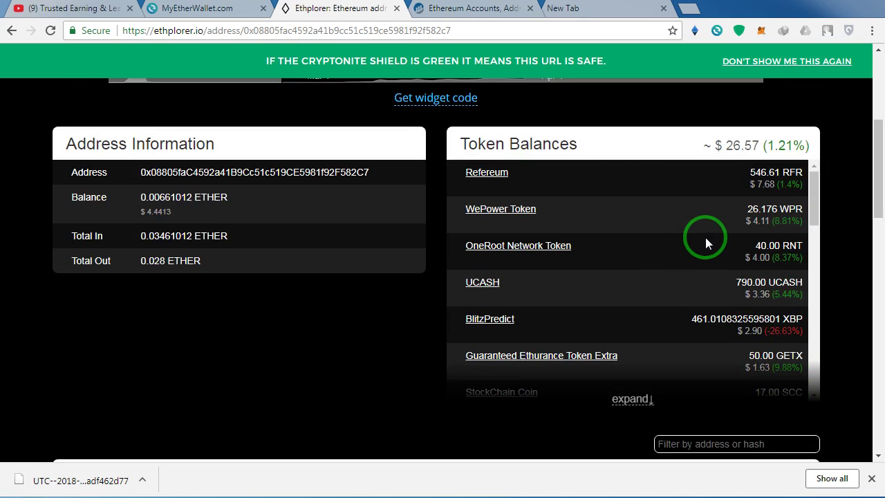
scroll(705, 237, down, 2)
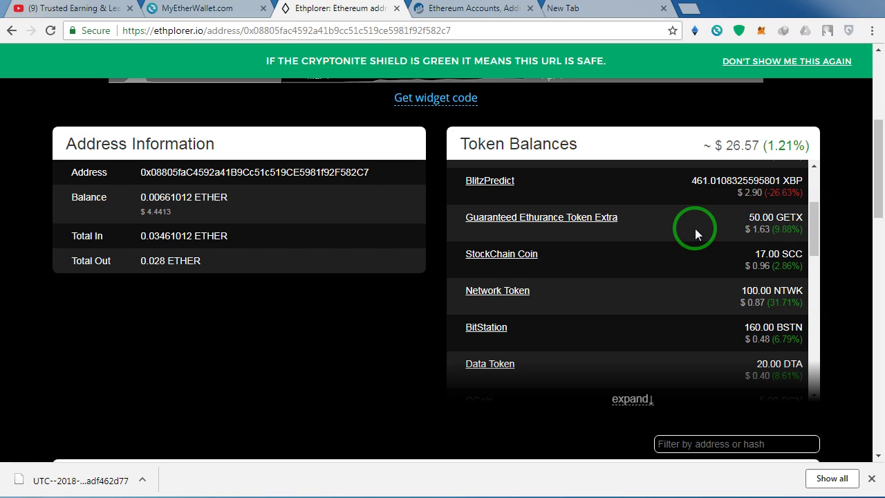
- Read through the Token Balances list on Ethplorer and check the wallet's exact total token value in dollars
scroll(695, 229, down, 3)
scroll(695, 228, down, 2)
scroll(695, 228, up, 5)
scroll(705, 232, up, 5)
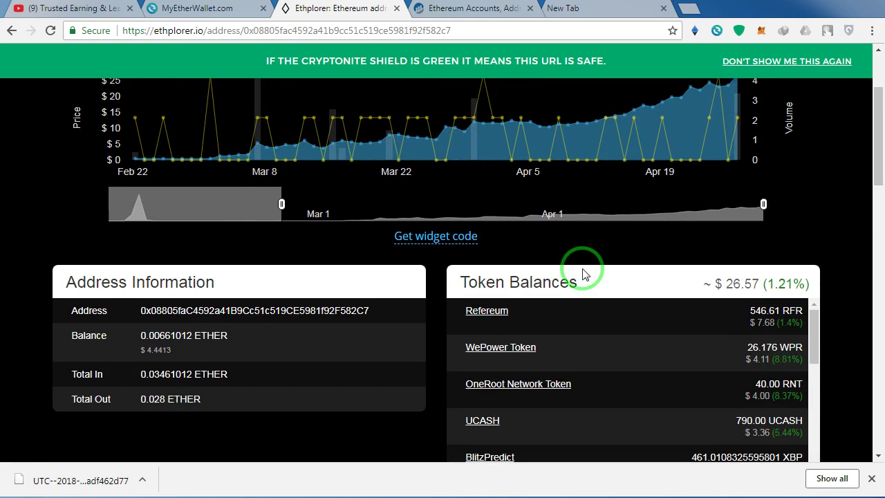
scroll(583, 274, down, 2)
mouse_move(742, 149)
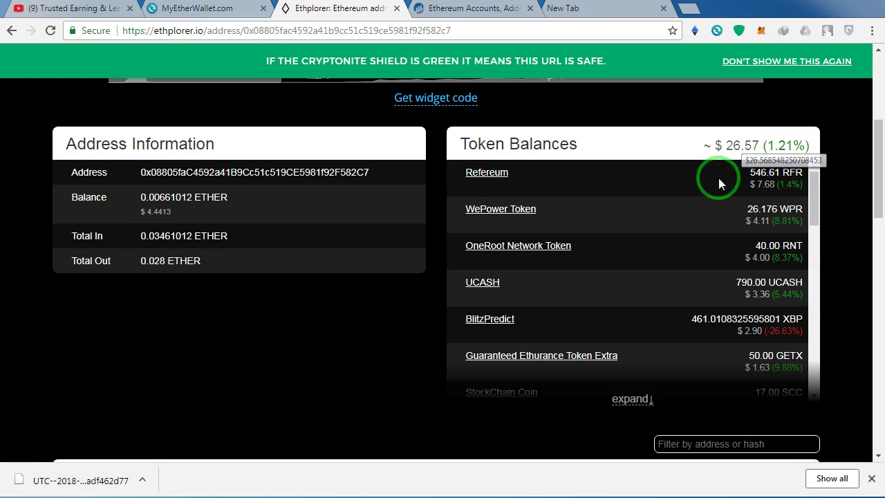
scroll(689, 202, up, 3)
scroll(689, 202, down, 2)
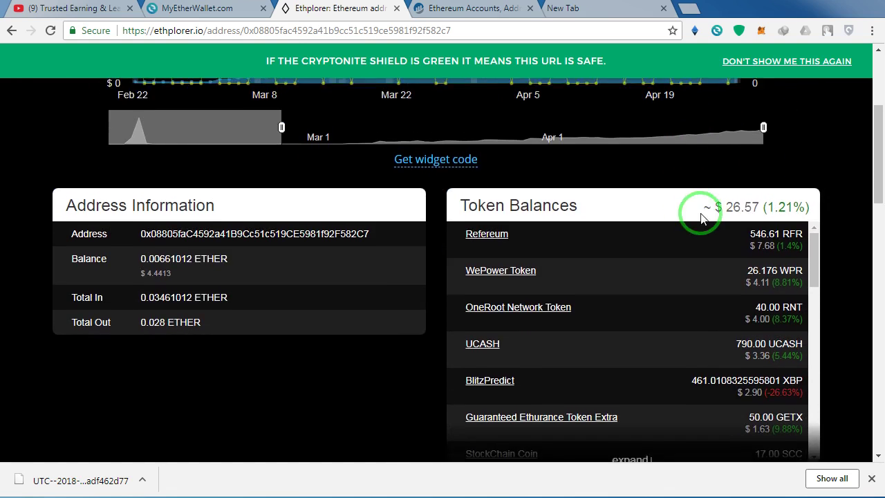
- Examine the first page of the Transfers list down to its oldest entry and return to the token balances
scroll(702, 218, down, 3)
scroll(707, 225, down, 1)
scroll(621, 275, down, 1)
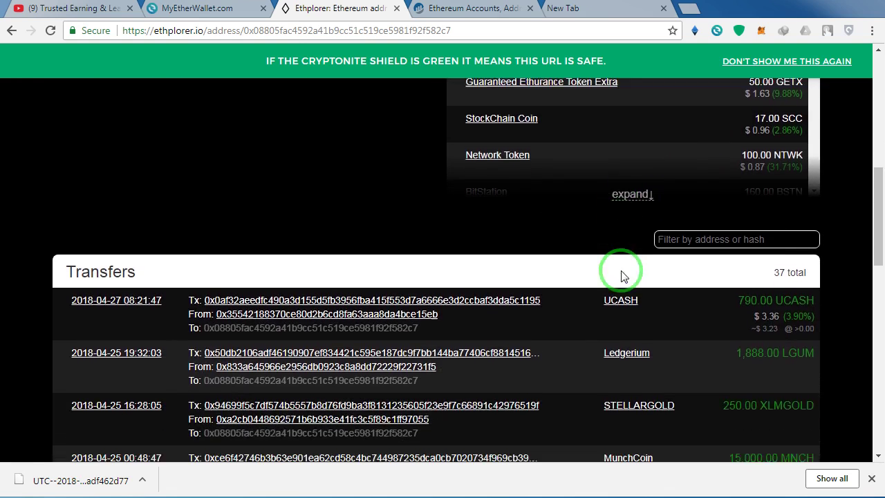
scroll(621, 273, down, 7)
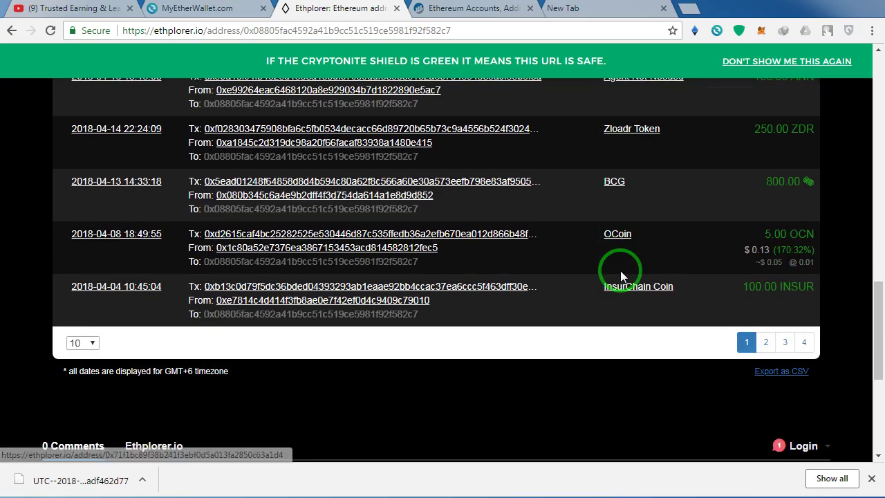
scroll(620, 275, up, 1)
scroll(620, 274, up, 6)
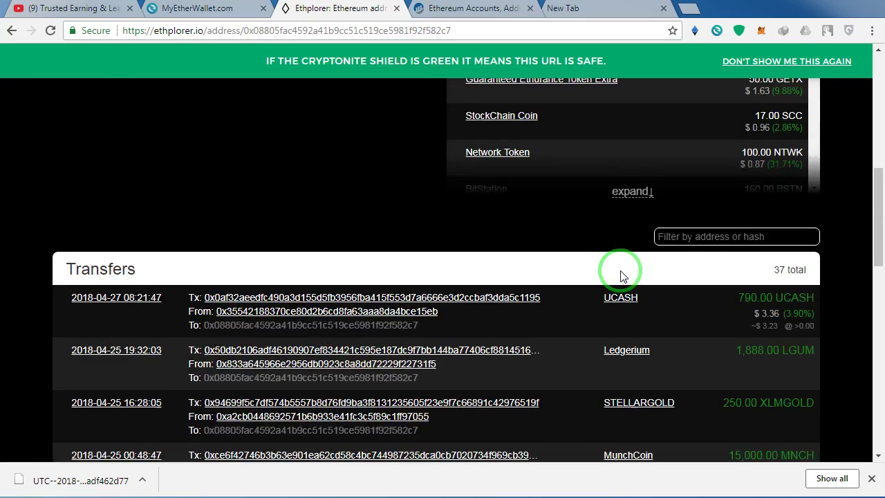
scroll(620, 275, up, 3)
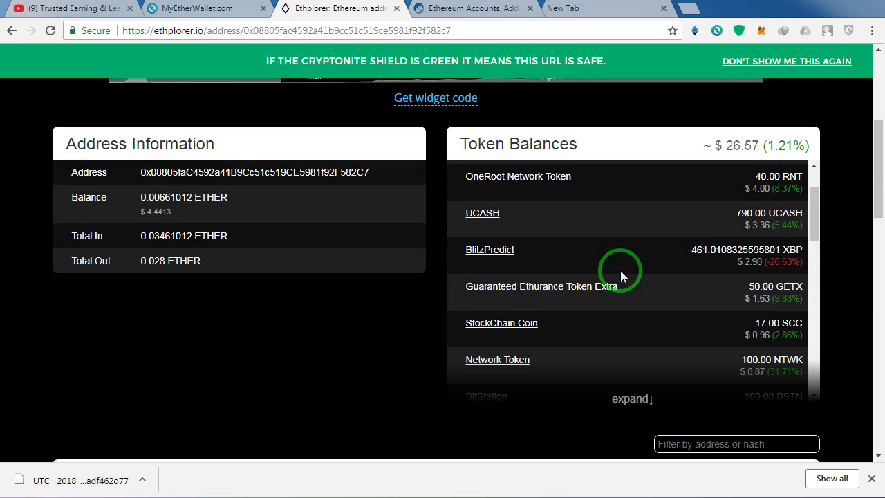
- Look through the remaining Token Balances entries down to RamenCoin, and view the address's price and volume chart
scroll(620, 270, down, 6)
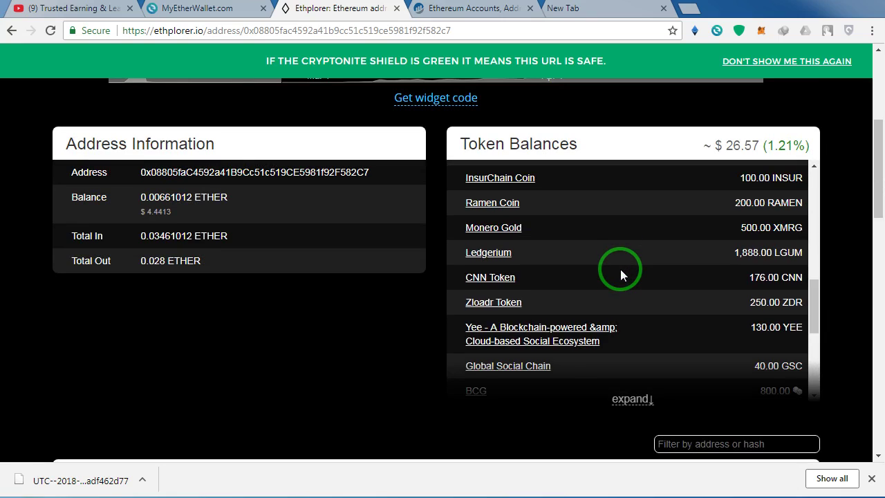
scroll(621, 275, down, 10)
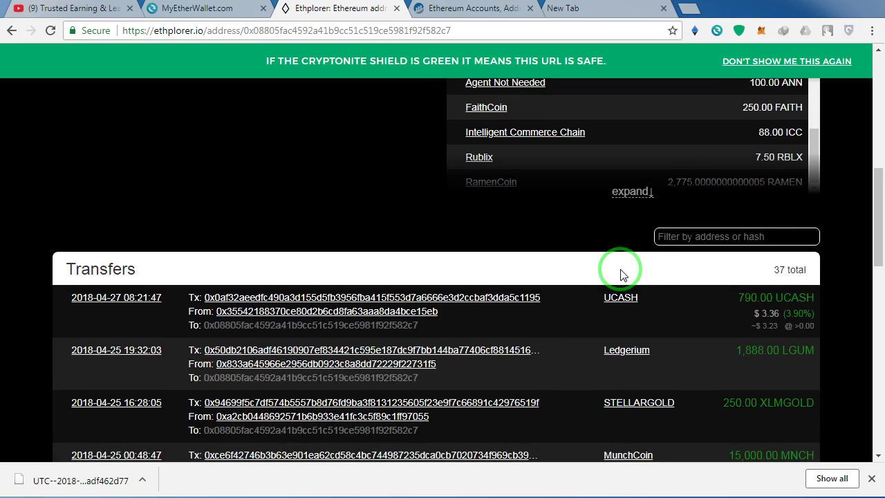
scroll(621, 275, up, 4)
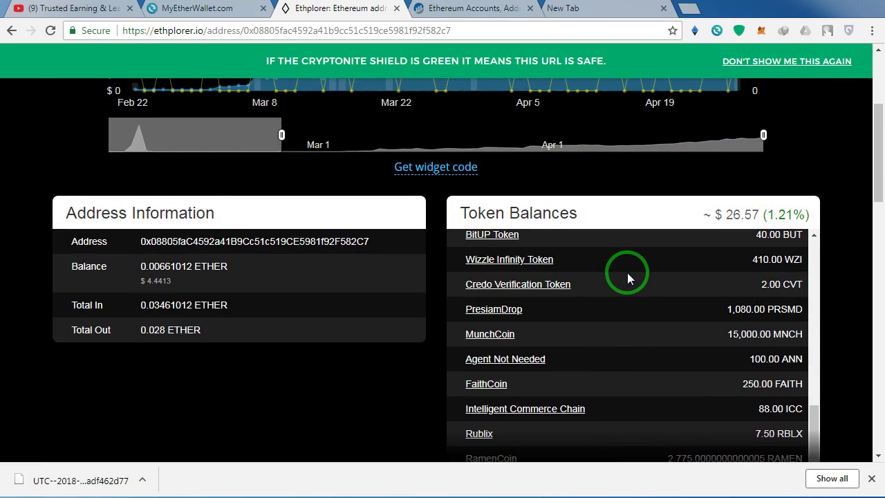
scroll(585, 291, up, 8)
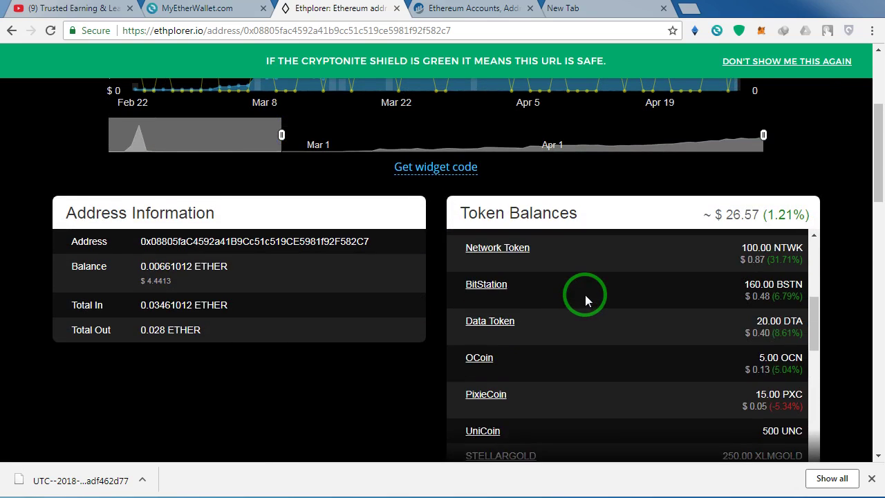
scroll(585, 294, up, 4)
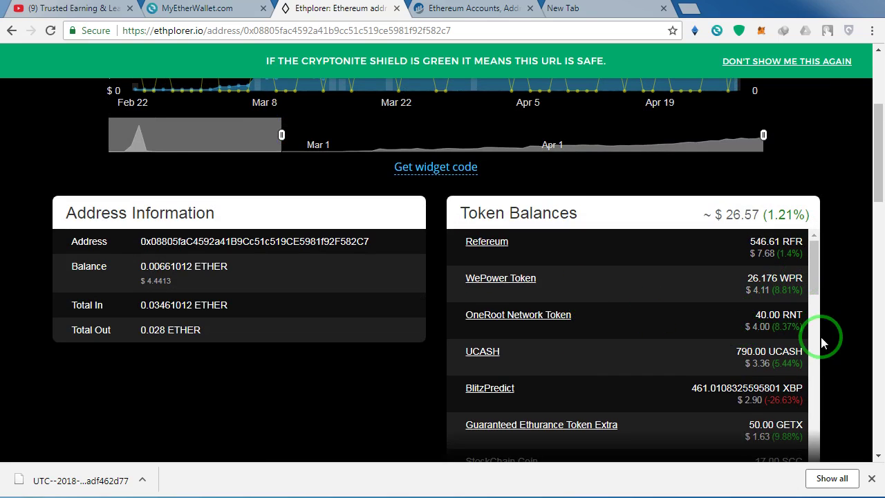
scroll(719, 350, up, 3)
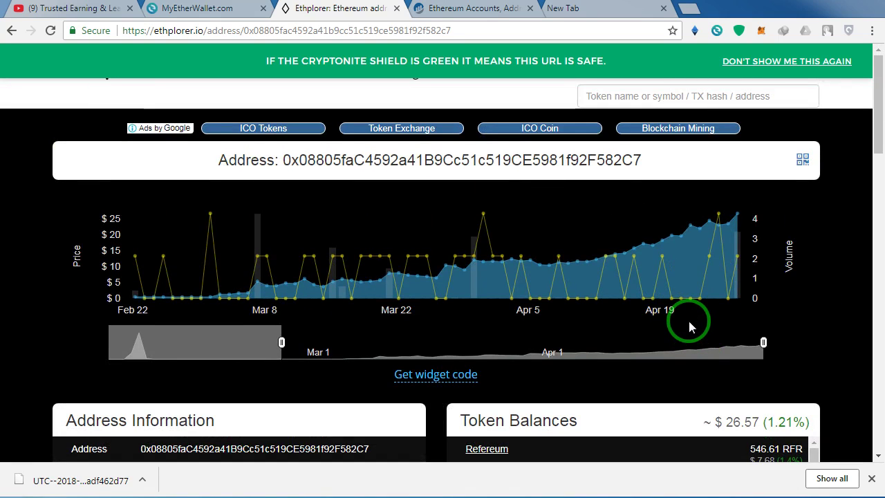
- Review the full Token Balances list once more, comparing tokens with a dollar value against those without, and return to the chart
scroll(686, 325, down, 3)
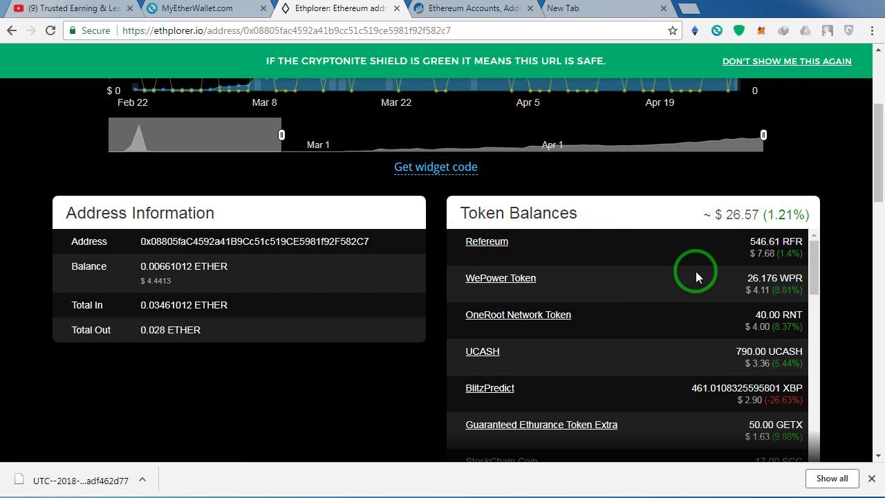
scroll(715, 304, down, 3)
scroll(714, 302, down, 5)
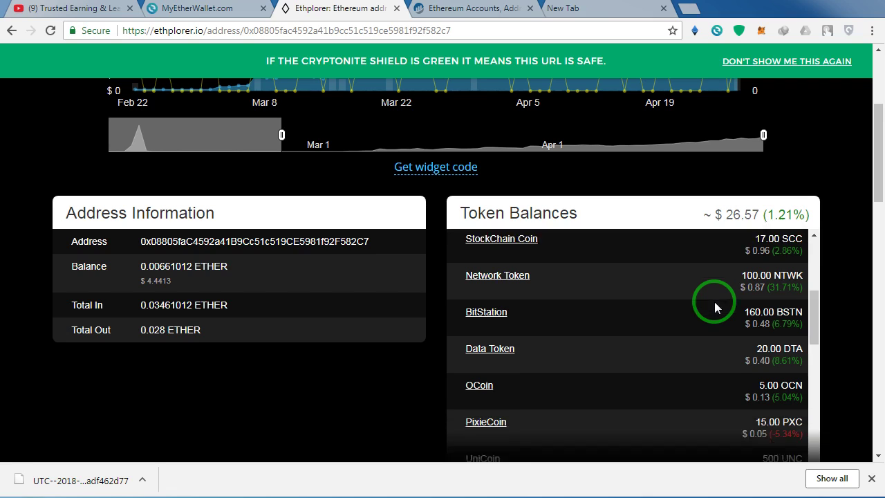
scroll(739, 282, down, 5)
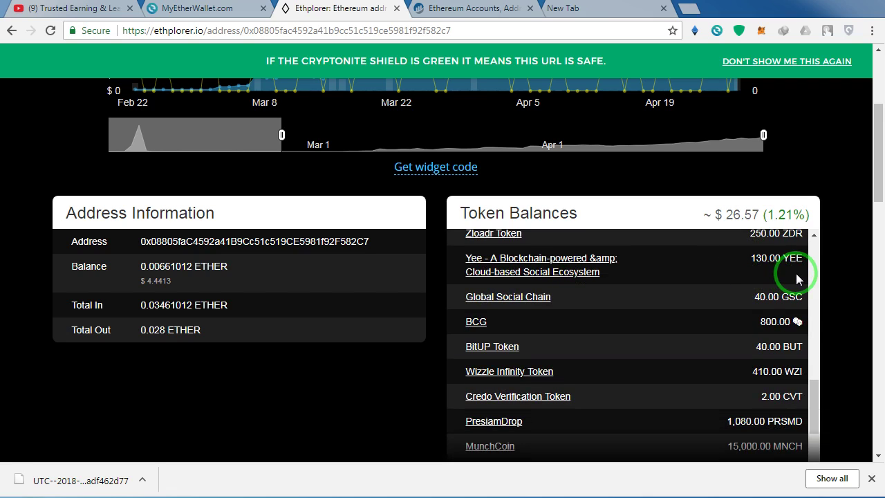
scroll(619, 356, down, 5)
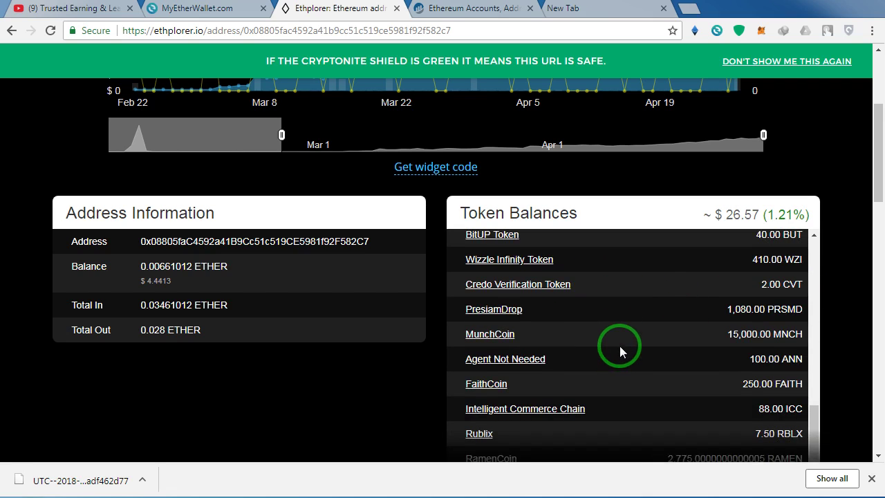
scroll(674, 305, up, 3)
scroll(673, 305, up, 6)
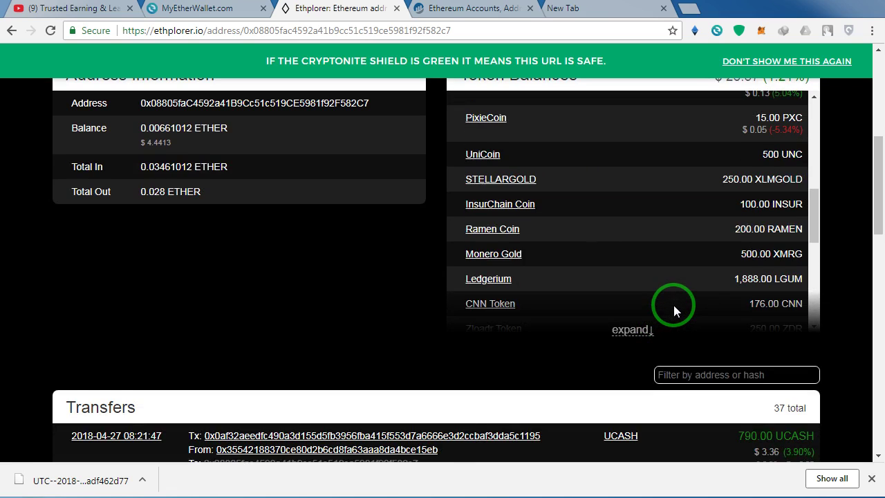
scroll(558, 279, up, 4)
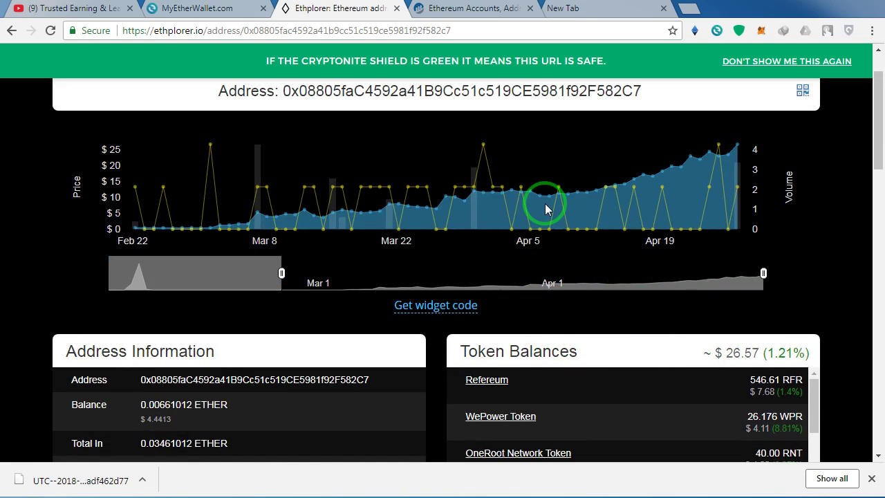
- Switch to the Etherscan address page, view the MetaMask extension's privacy notice and close it without accepting
click(443, 10)
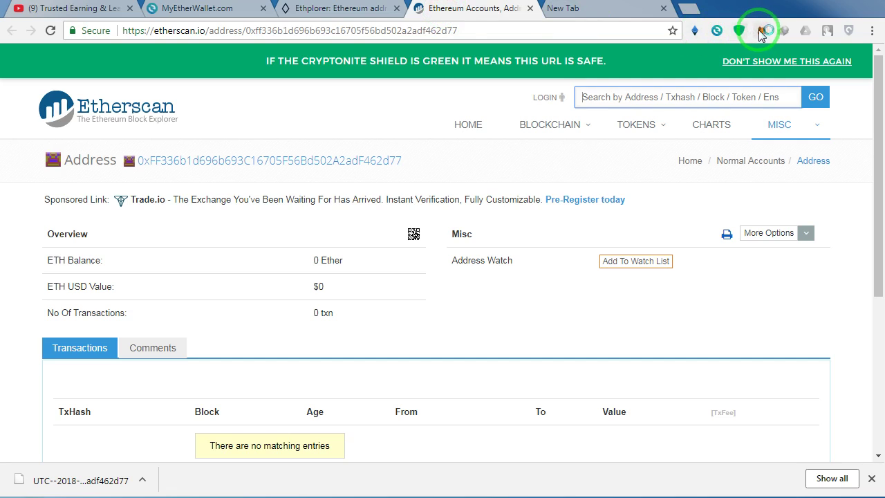
click(762, 31)
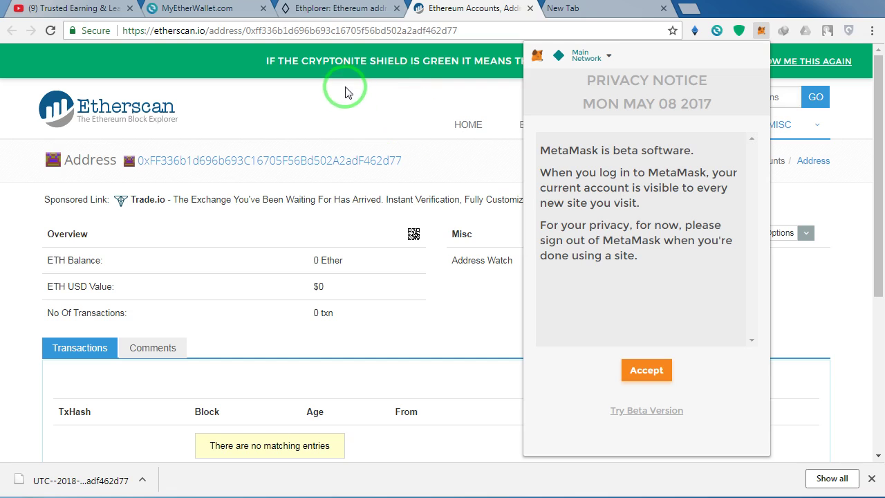
click(389, 104)
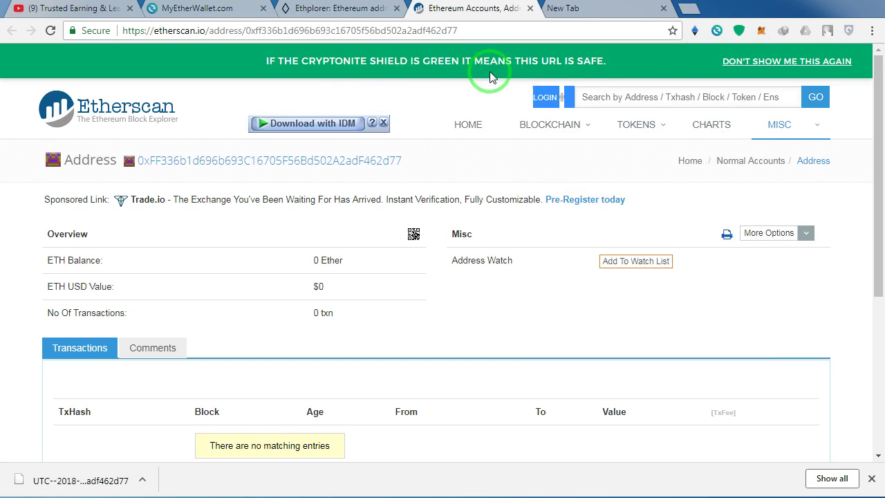
- Switch to the open YouTube channel page
mouse_move(612, 144)
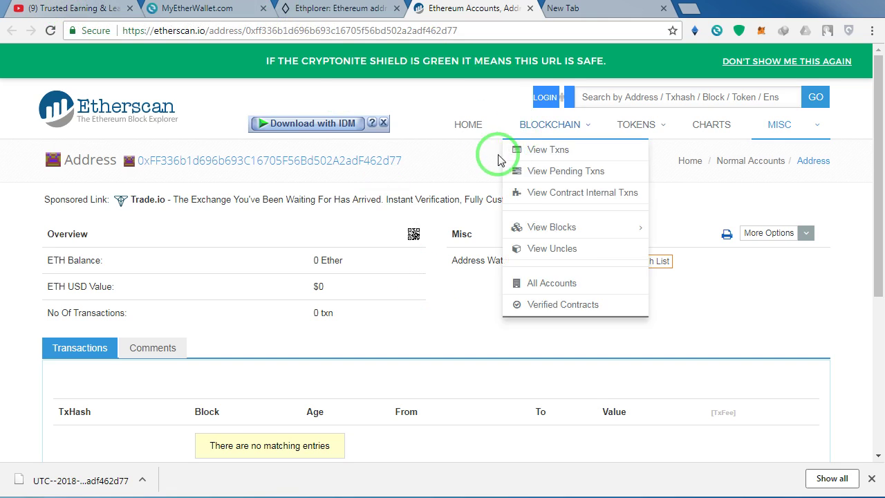
click(93, 8)
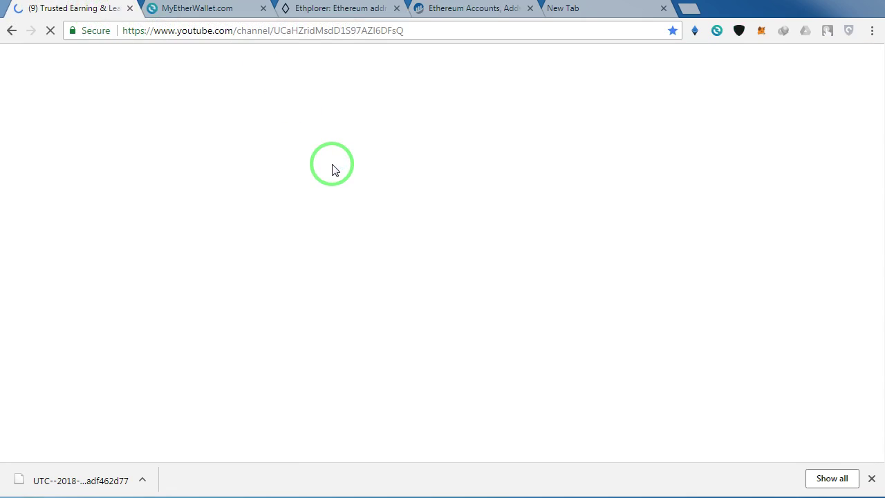